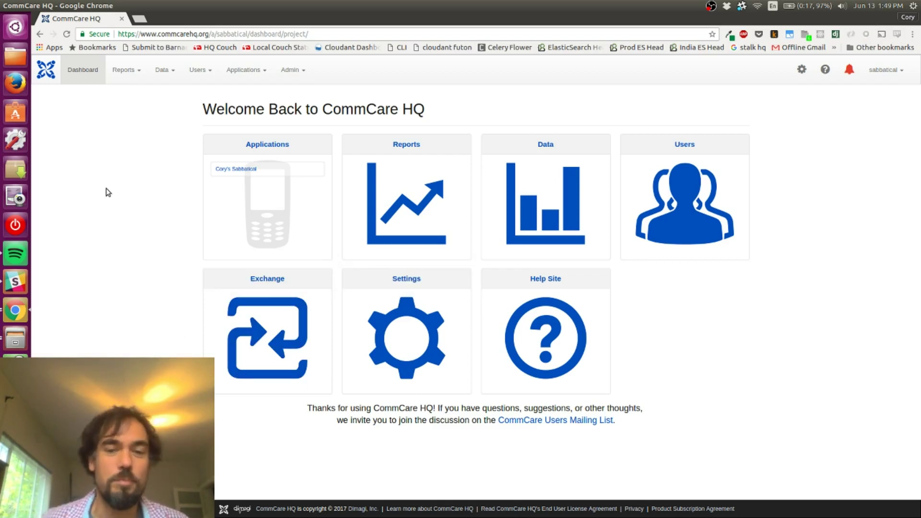
# Step: Open the Case List report from the Reports menu
pyautogui.click(127, 71)
pyautogui.click(148, 161)
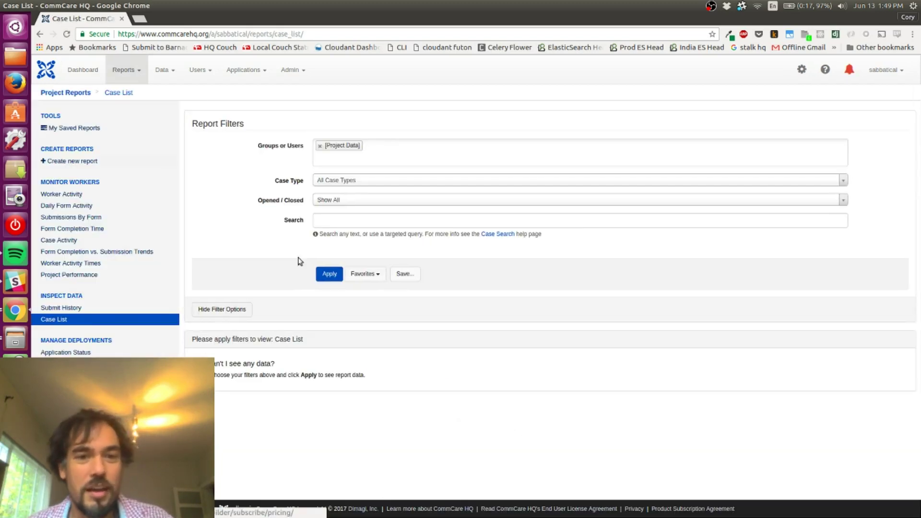
# Step: Apply the filters to list the 10 open cases and open the 2017-06-11 event case in a new tab
pyautogui.click(323, 274)
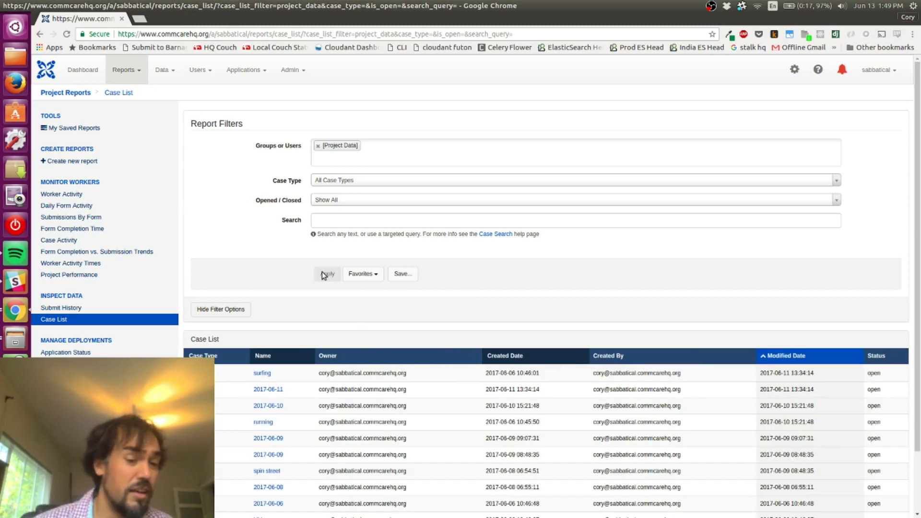
pyautogui.scroll(-2, 322, 271)
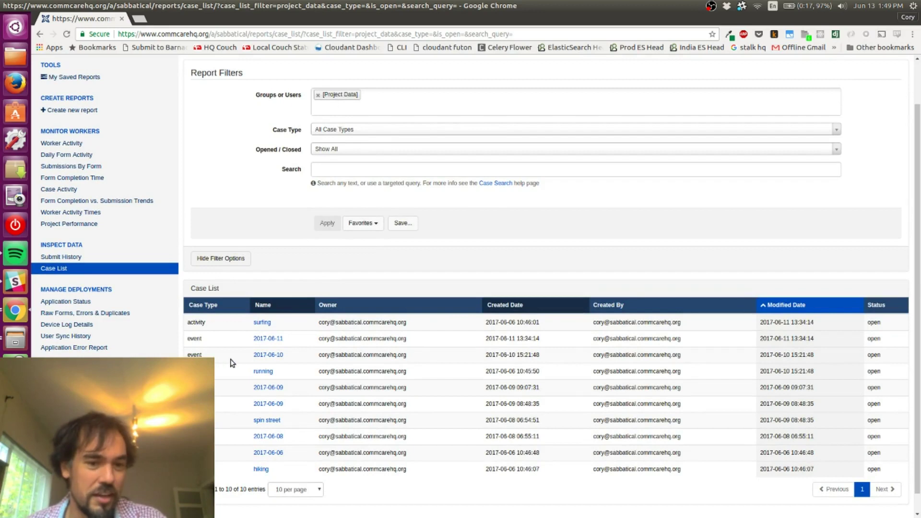
pyautogui.scroll(-1, 216, 357)
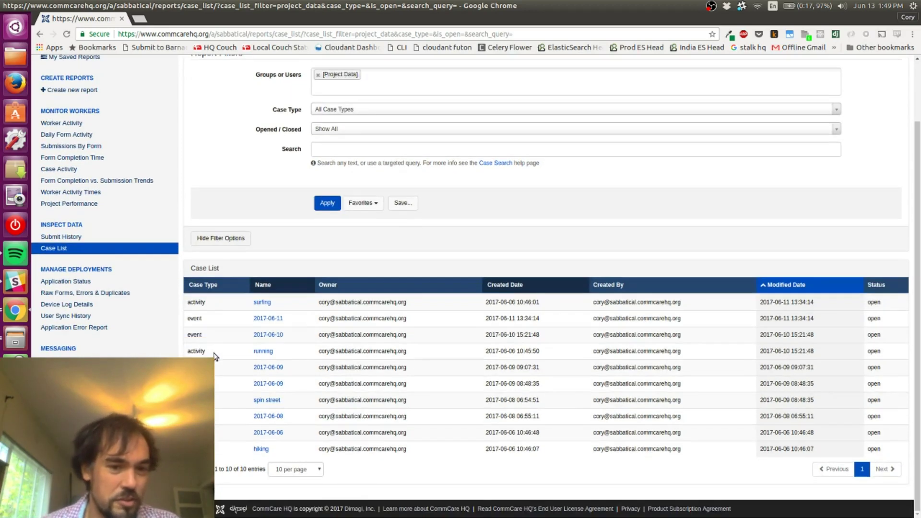
pyautogui.middleClick(271, 319)
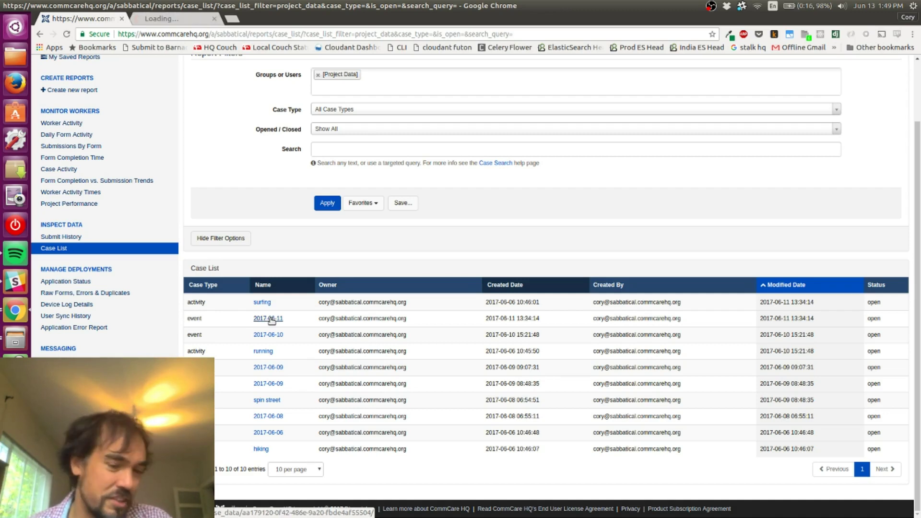
# Step: On the 2017-06-11 event case, check its parent activity 'surfing' under Related Cases
pyautogui.hotkey('ctrl', 'Tab')
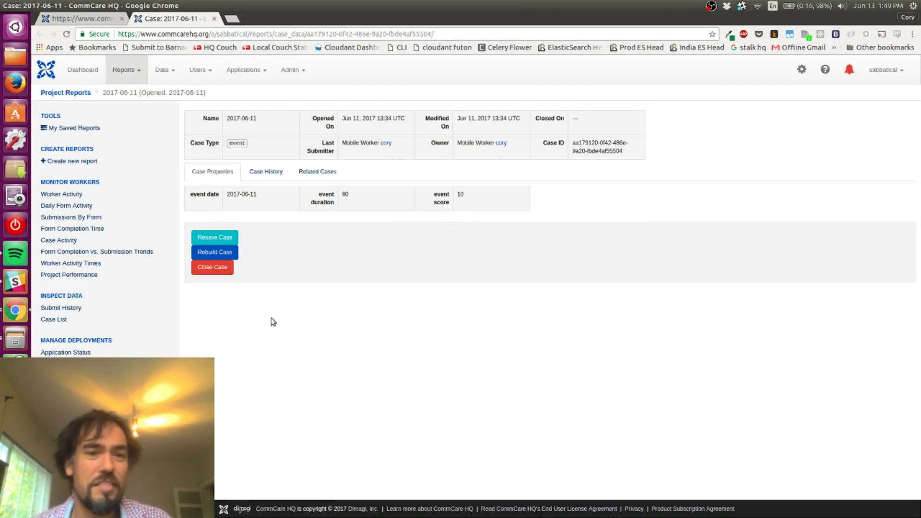
pyautogui.click(312, 176)
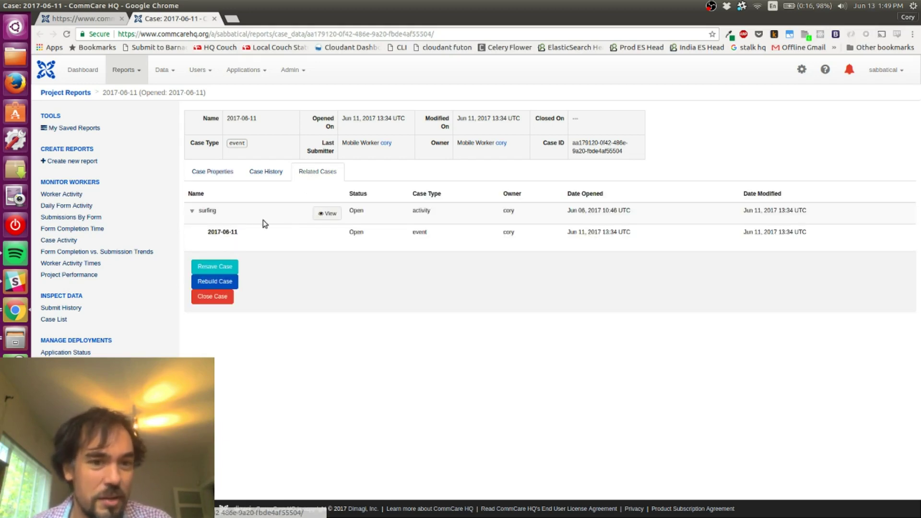
pyautogui.doubleClick(208, 211)
pyautogui.click(209, 212)
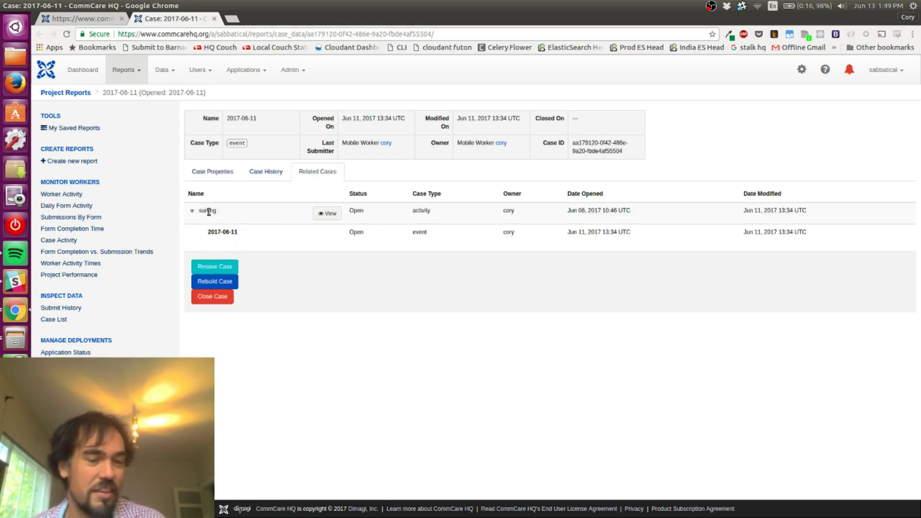
pyautogui.doubleClick(209, 211)
pyautogui.click(209, 212)
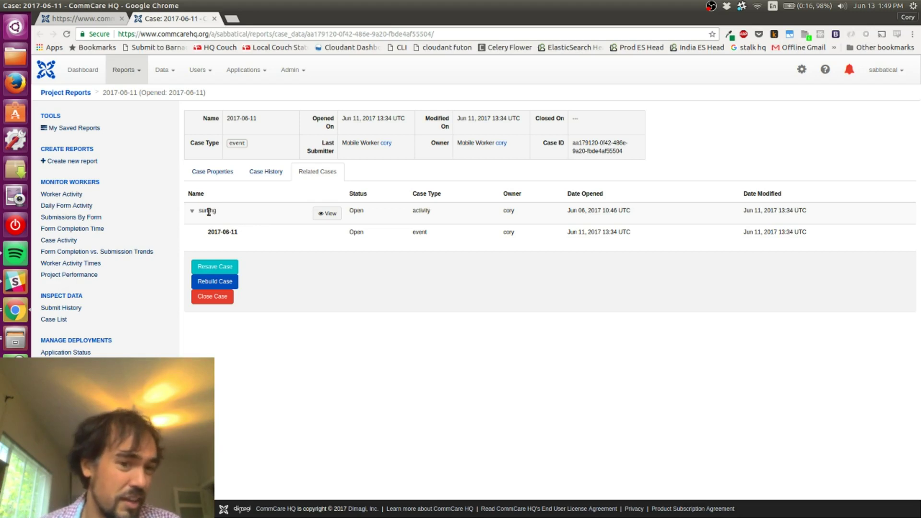
# Step: Compare the event's properties (date 2017-06-11, duration 90, score 10) with its related surfing activity
pyautogui.click(214, 173)
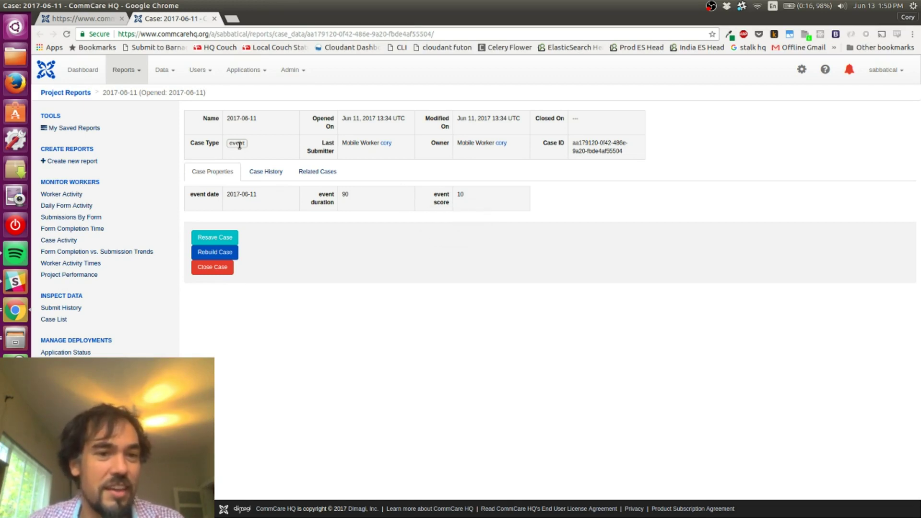
pyautogui.click(310, 173)
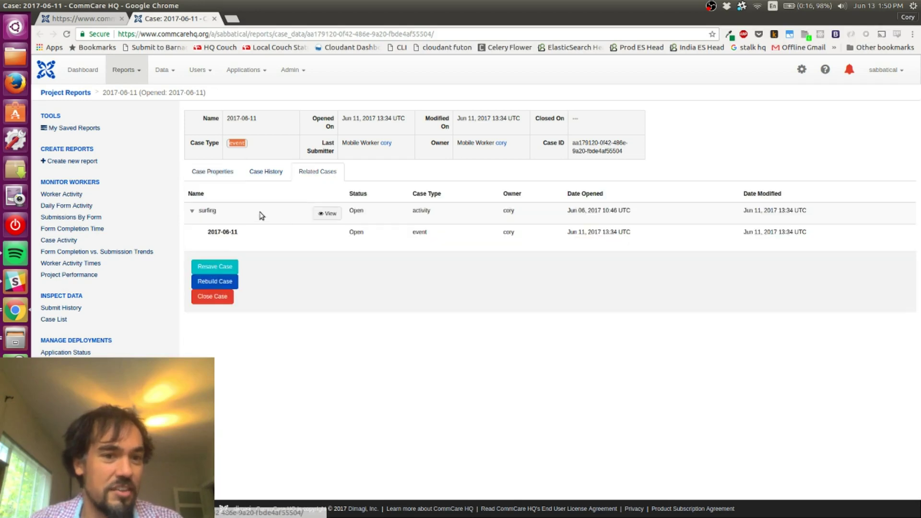
pyautogui.click(204, 176)
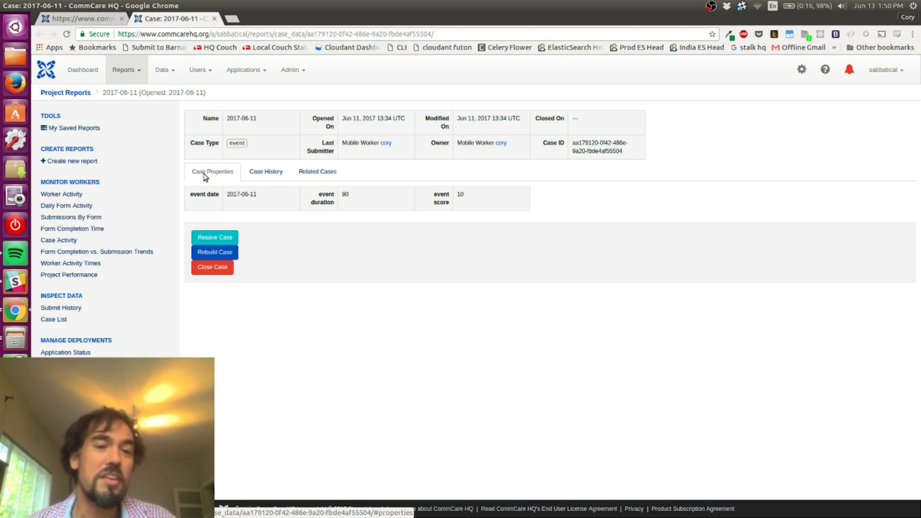
pyautogui.click(307, 175)
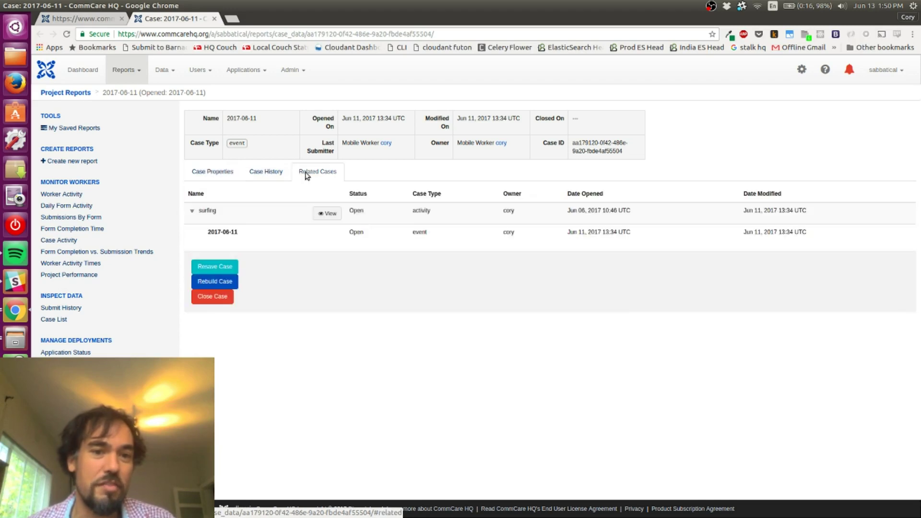
pyautogui.doubleClick(205, 211)
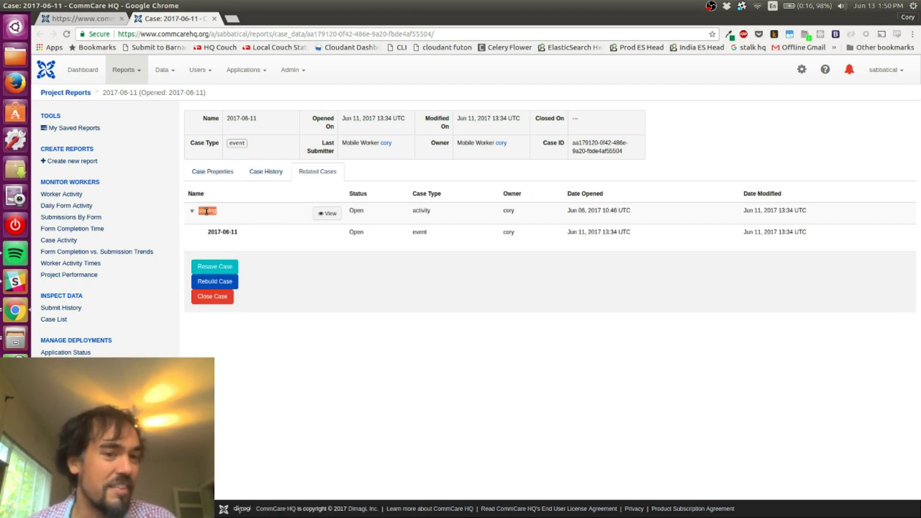
pyautogui.click(212, 176)
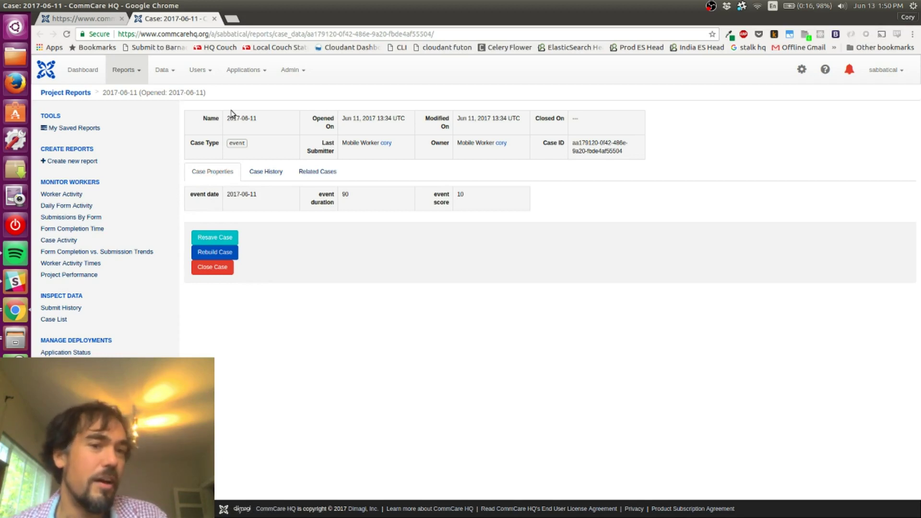
pyautogui.click(242, 76)
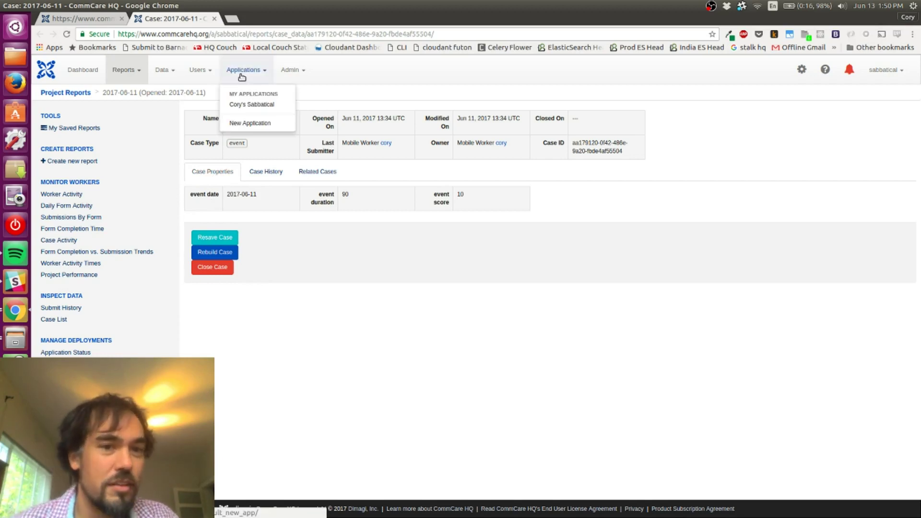
# Step: Open the sabbatical app's New Event form under Create Event in the form builder
pyautogui.click(246, 103)
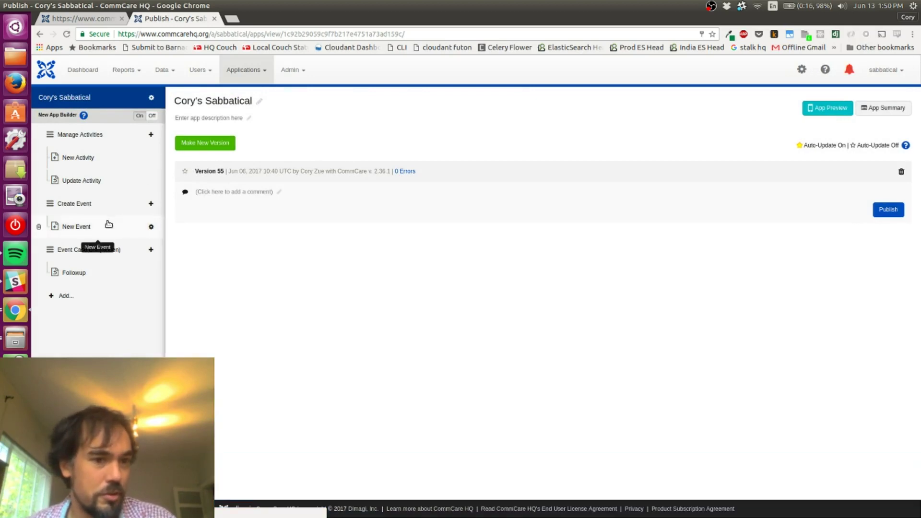
pyautogui.click(98, 226)
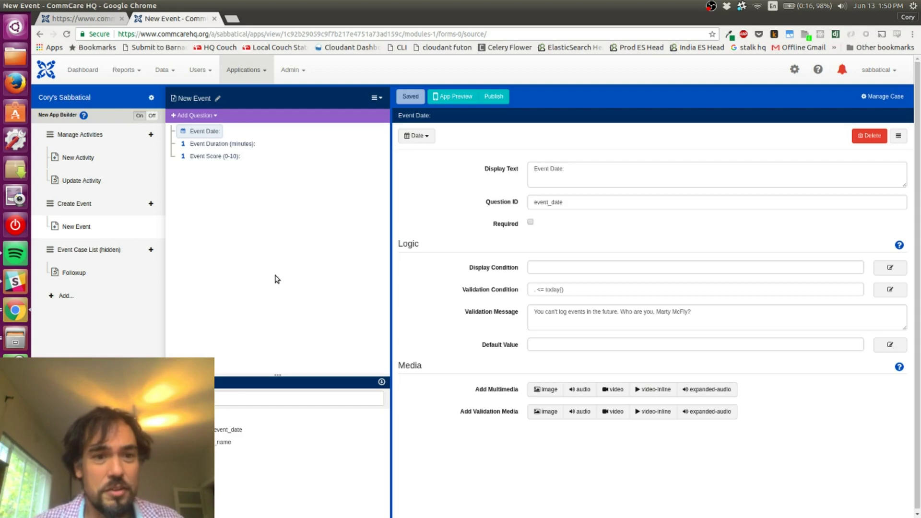
# Step: Add a Hidden Value question at the end of the New Event form with an empty calculate condition
pyautogui.click(192, 117)
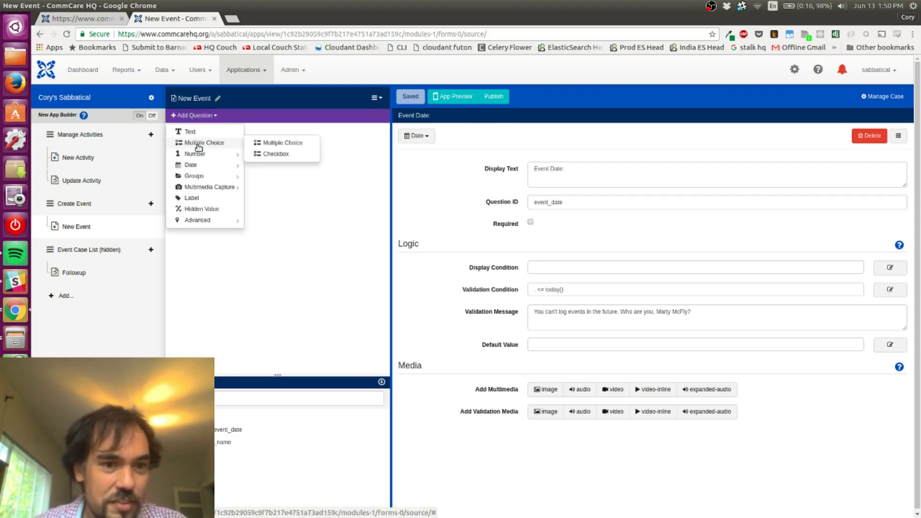
pyautogui.click(205, 211)
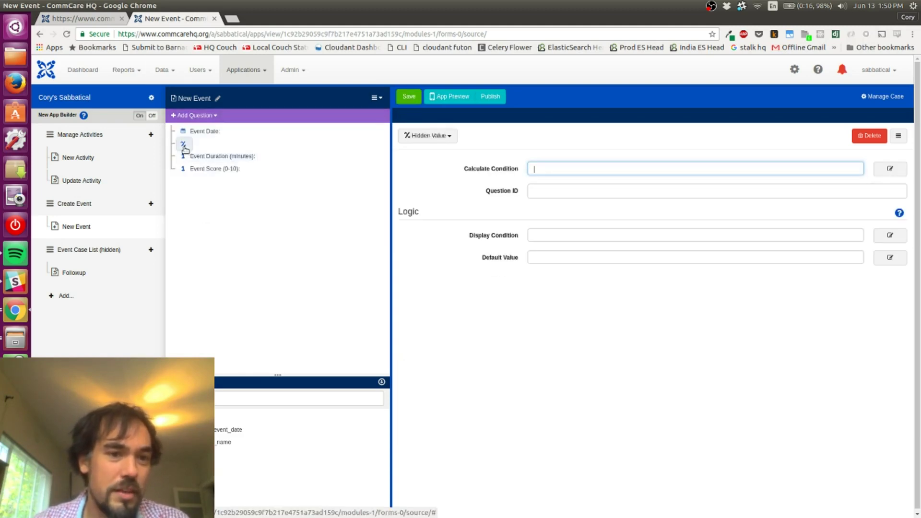
pyautogui.moveTo(183, 144); pyautogui.dragTo(184, 179)
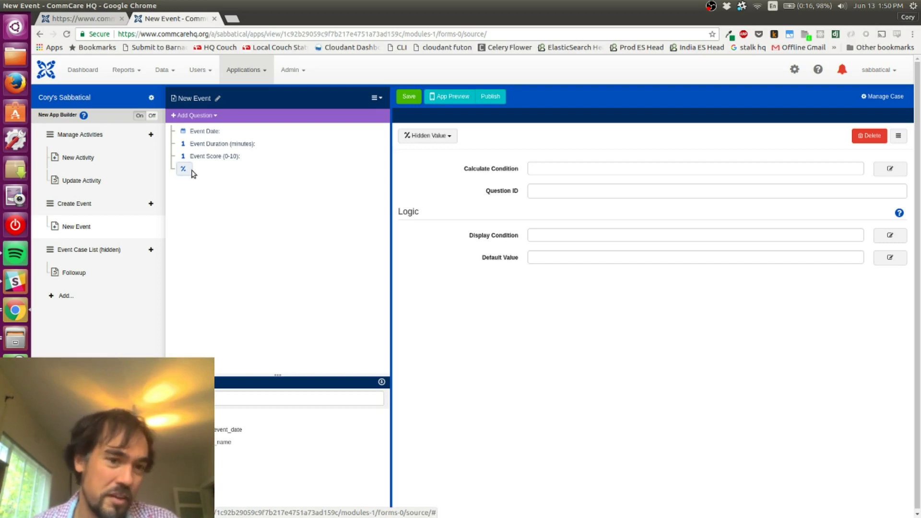
pyautogui.click(608, 171)
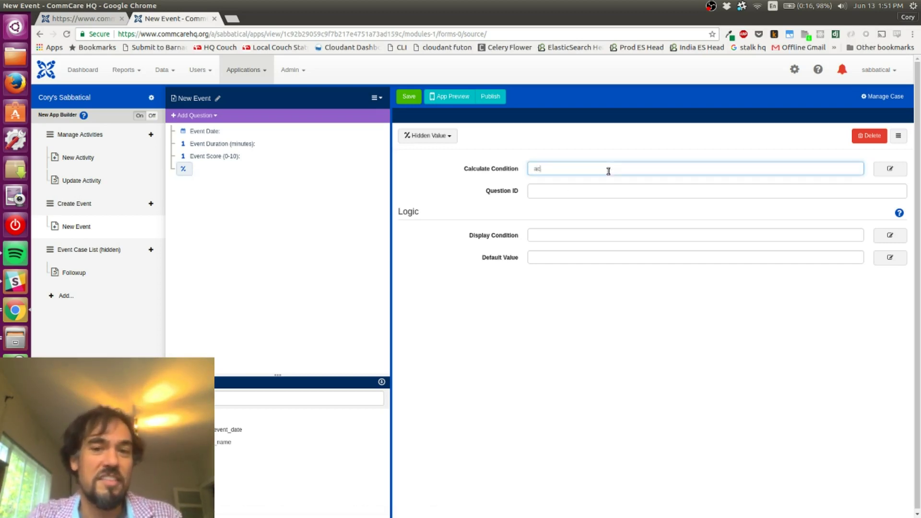
pyautogui.hotkey('ctrl', 'BackSpace')
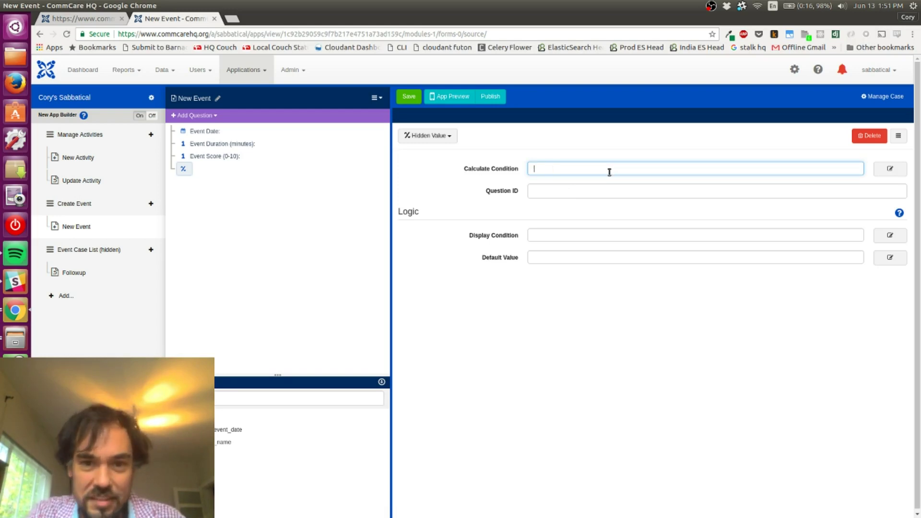
# Step: Set the hidden value's question ID to activity_name and save the form
pyautogui.click(566, 188)
pyautogui.write('acti')
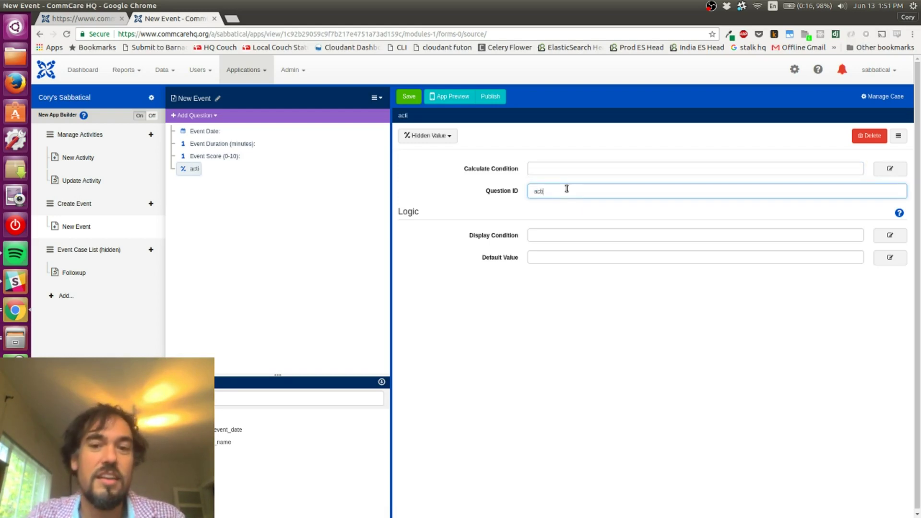
pyautogui.write('vity_name')
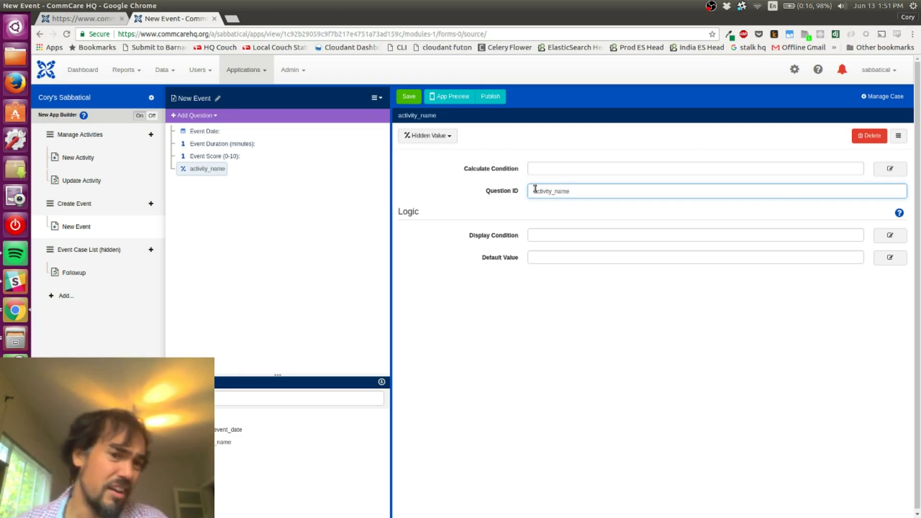
pyautogui.doubleClick(564, 191)
pyautogui.click(561, 191)
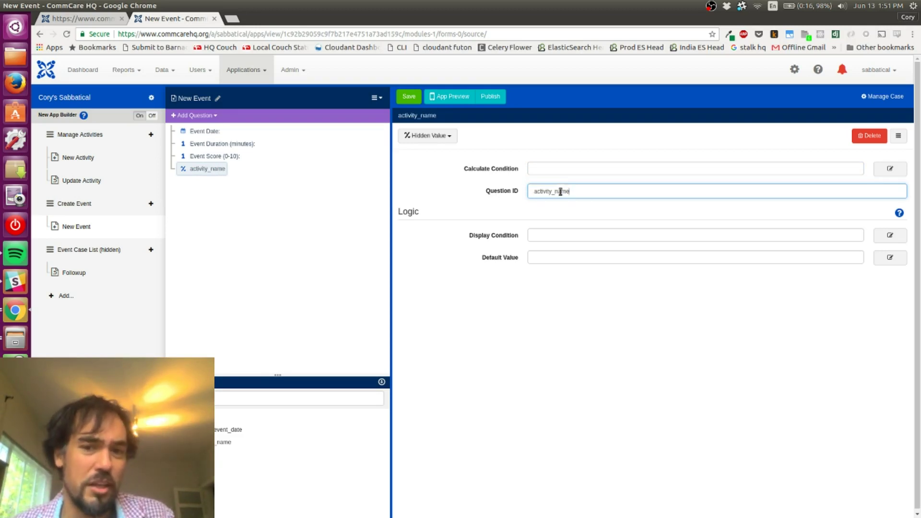
pyautogui.doubleClick(561, 192)
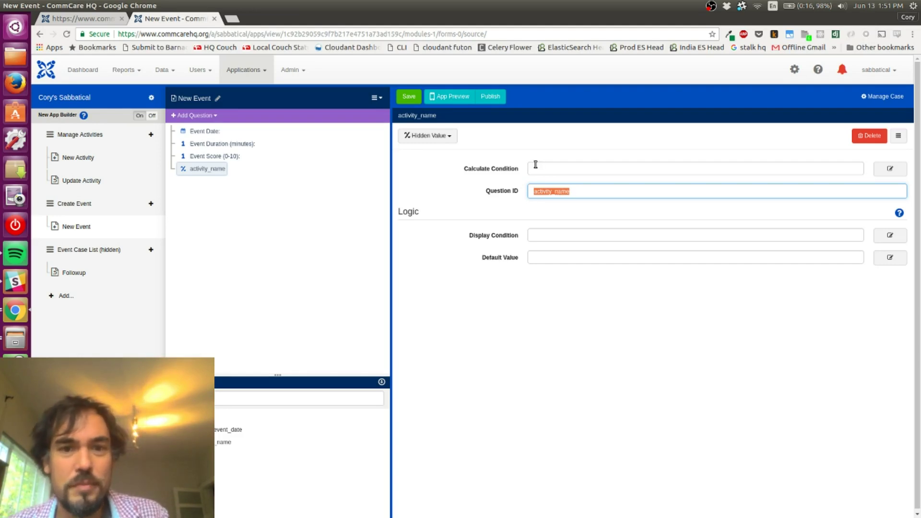
pyautogui.click(555, 192)
pyautogui.doubleClick(544, 192)
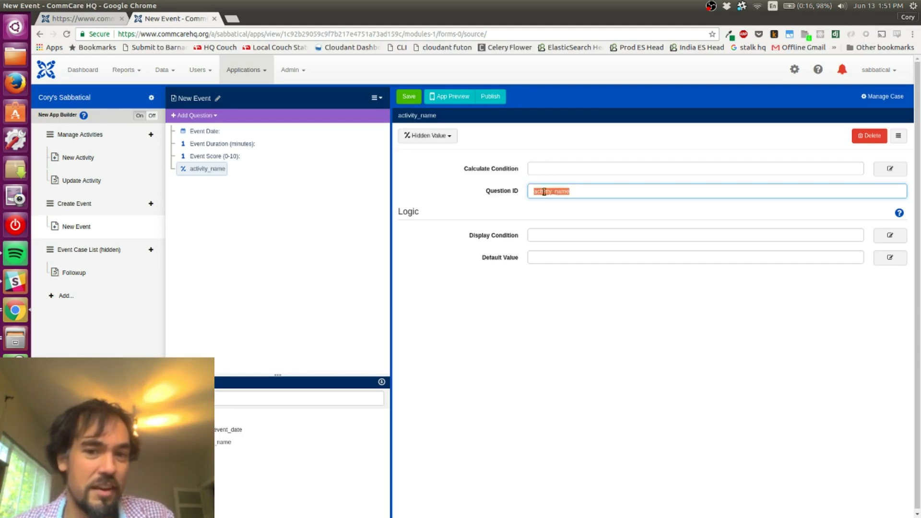
pyautogui.click(482, 191)
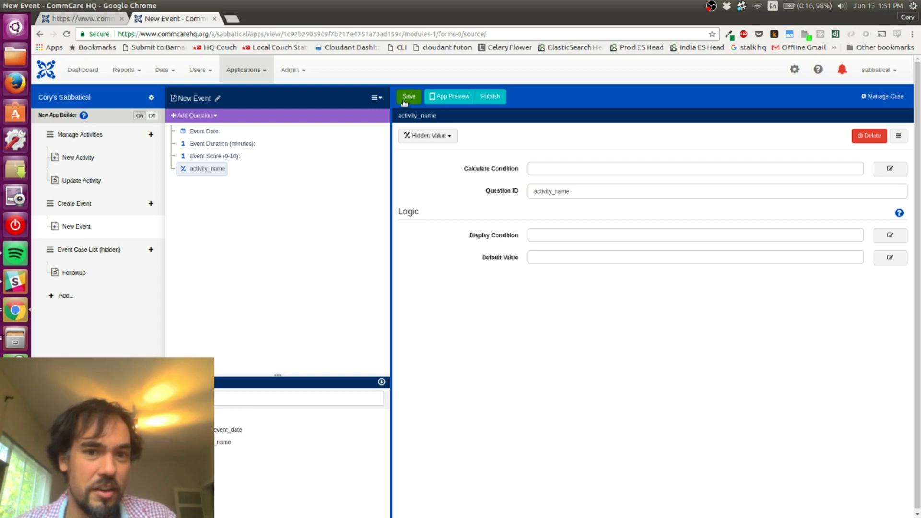
pyautogui.click(406, 99)
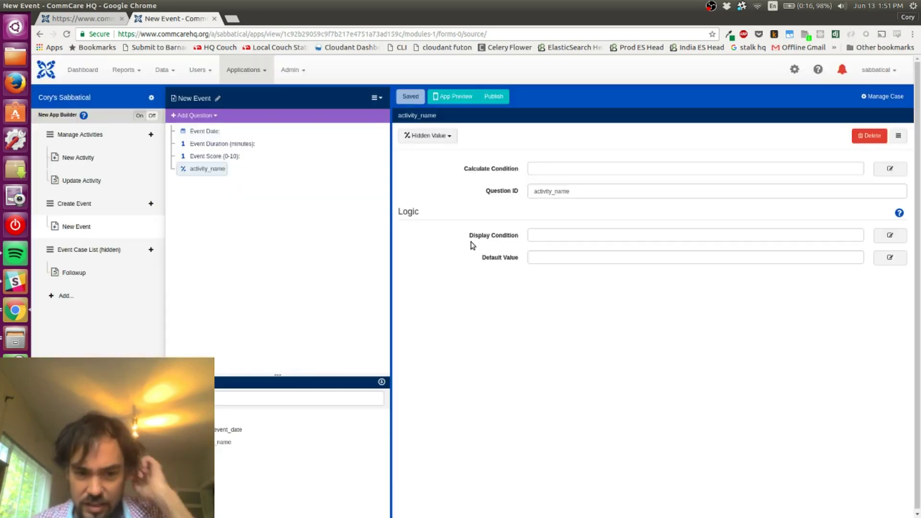
# Step: Recheck that the question ID reads activity_name, leaving it unchanged
pyautogui.click(556, 193)
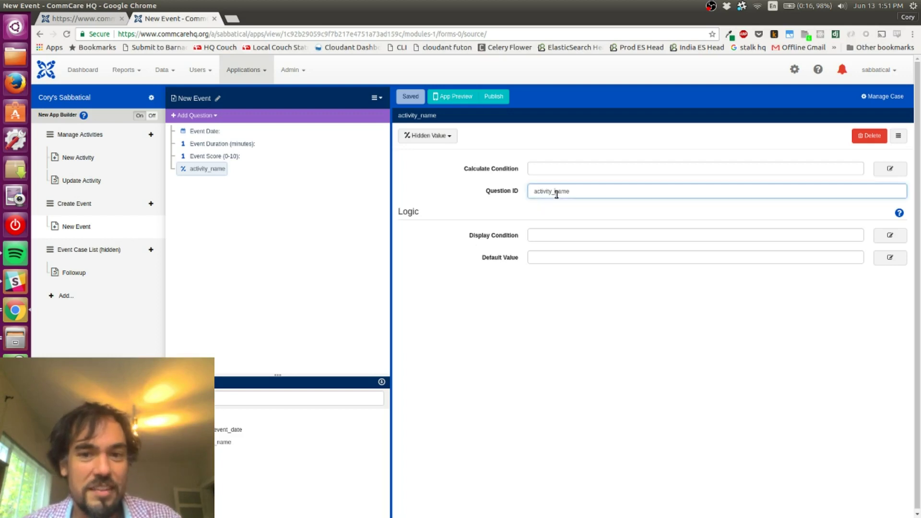
pyautogui.doubleClick(557, 192)
pyautogui.click(557, 192)
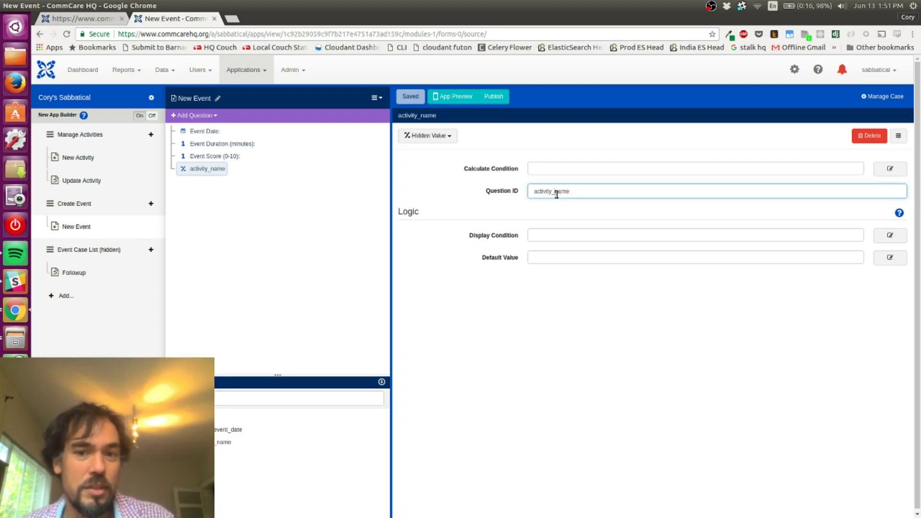
pyautogui.click(518, 207)
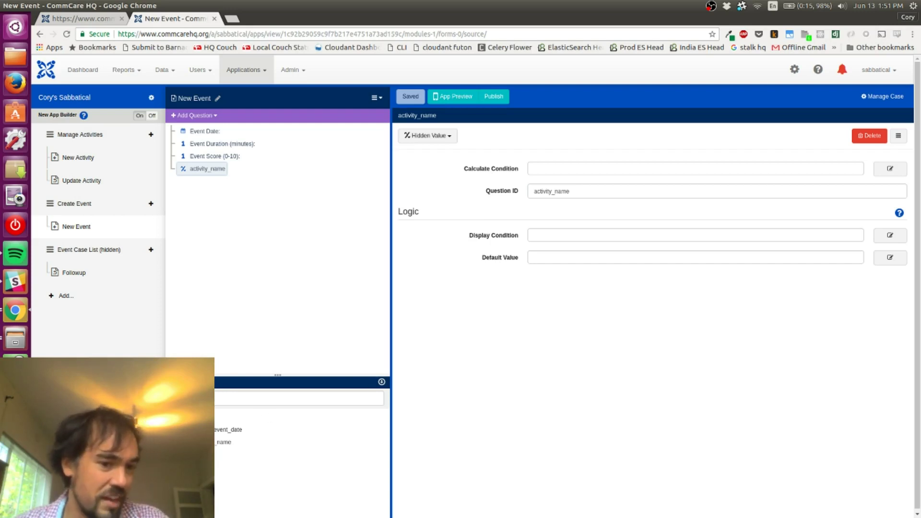
# Step: Drag case_name into activity_name's Calculate Condition and save the New Event form
pyautogui.click(217, 398)
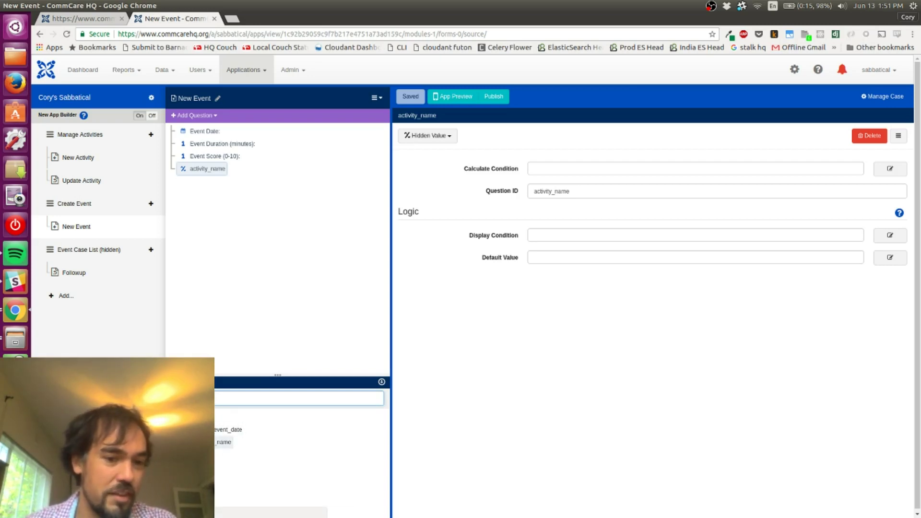
pyautogui.moveTo(211, 442); pyautogui.dragTo(541, 167)
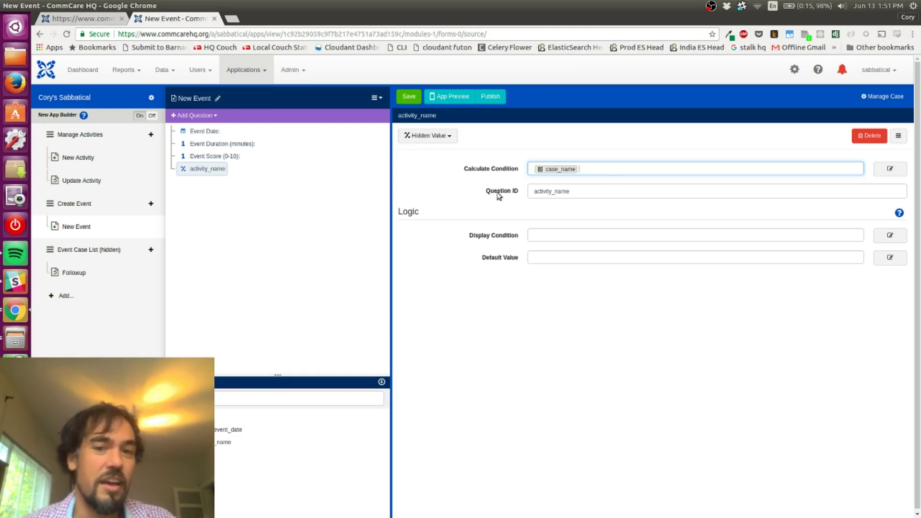
pyautogui.doubleClick(561, 191)
pyautogui.click(562, 192)
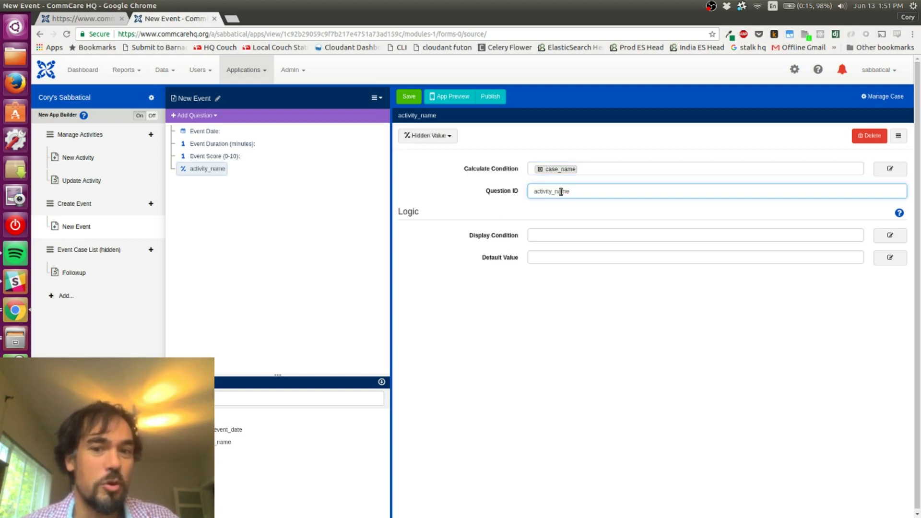
pyautogui.doubleClick(561, 192)
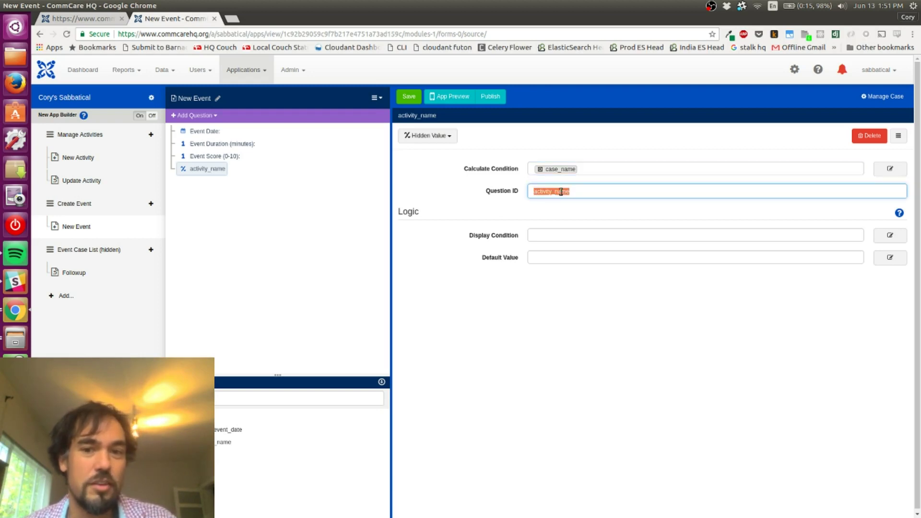
pyautogui.click(495, 194)
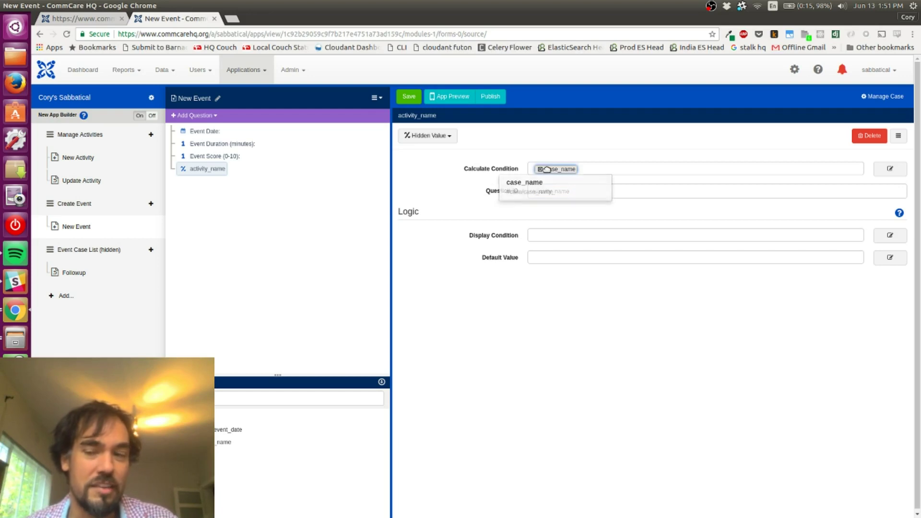
pyautogui.click(408, 98)
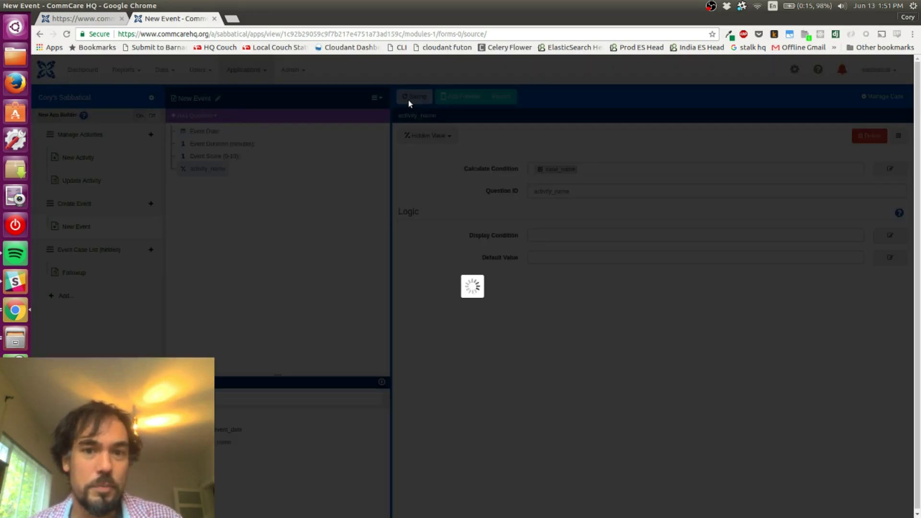
# Step: Refresh the App Preview and start a New Event for the running activity
pyautogui.click(450, 98)
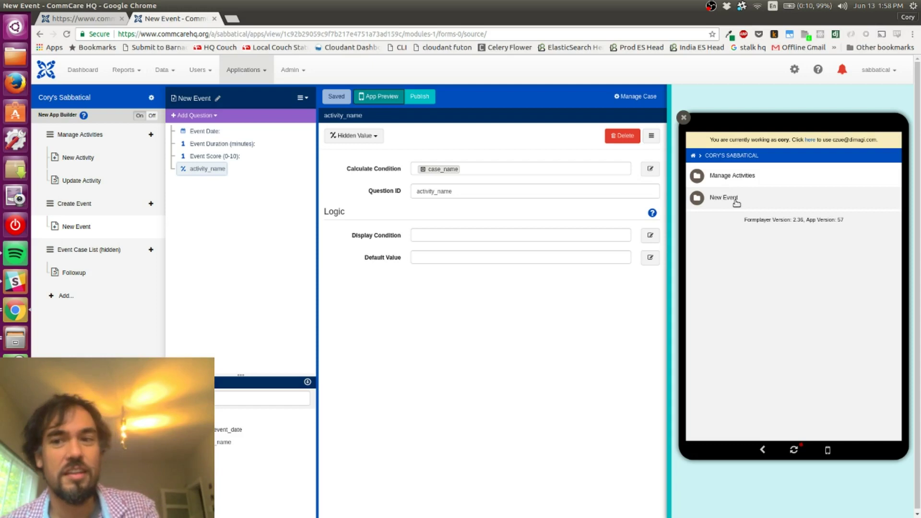
pyautogui.click(737, 202)
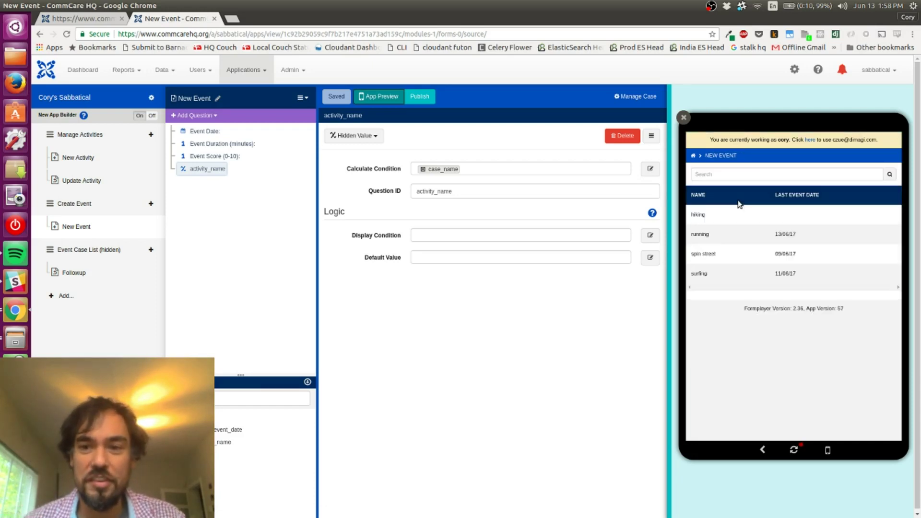
pyautogui.click(794, 449)
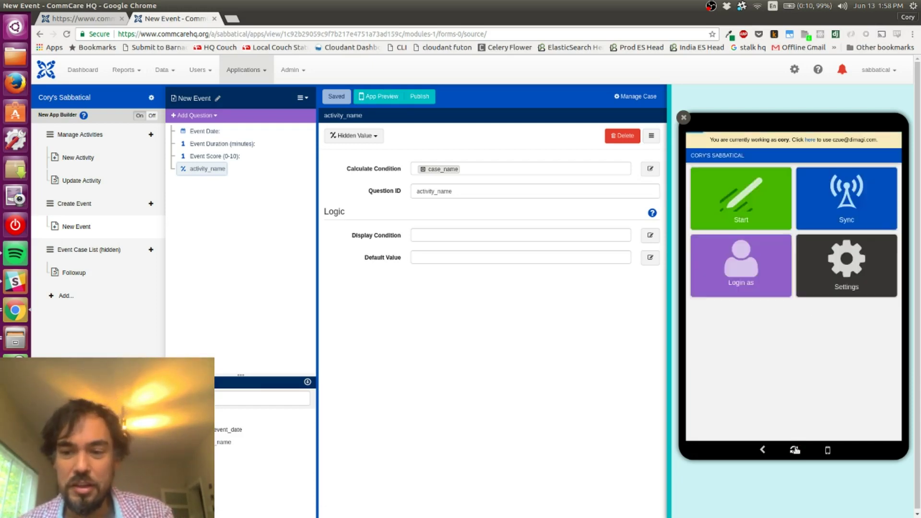
pyautogui.click(722, 229)
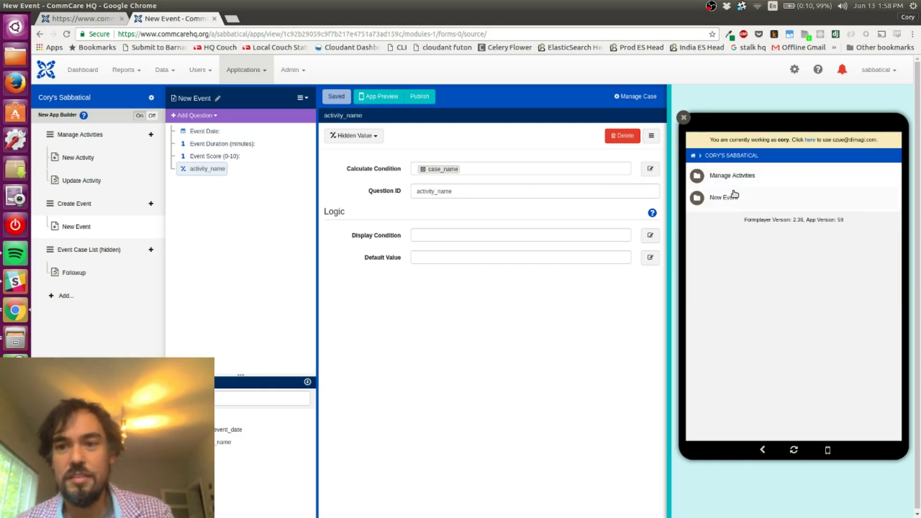
pyautogui.click(734, 194)
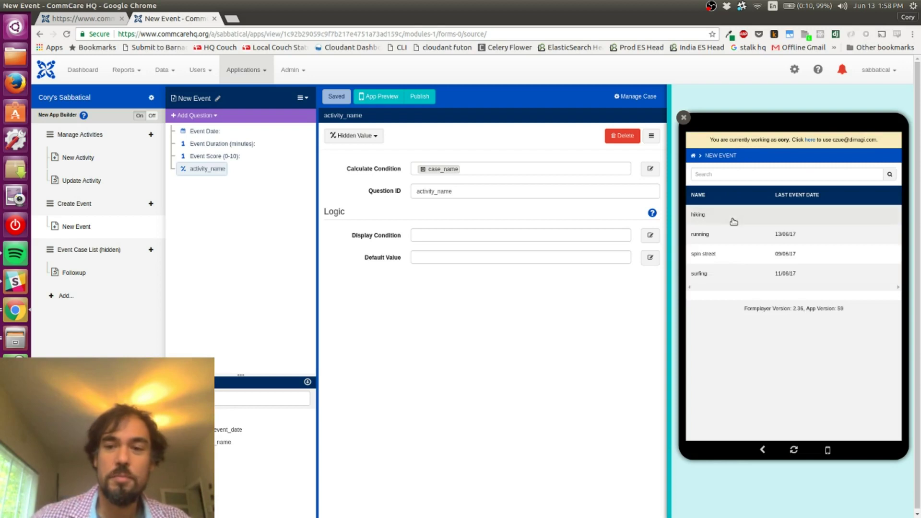
pyautogui.click(734, 221)
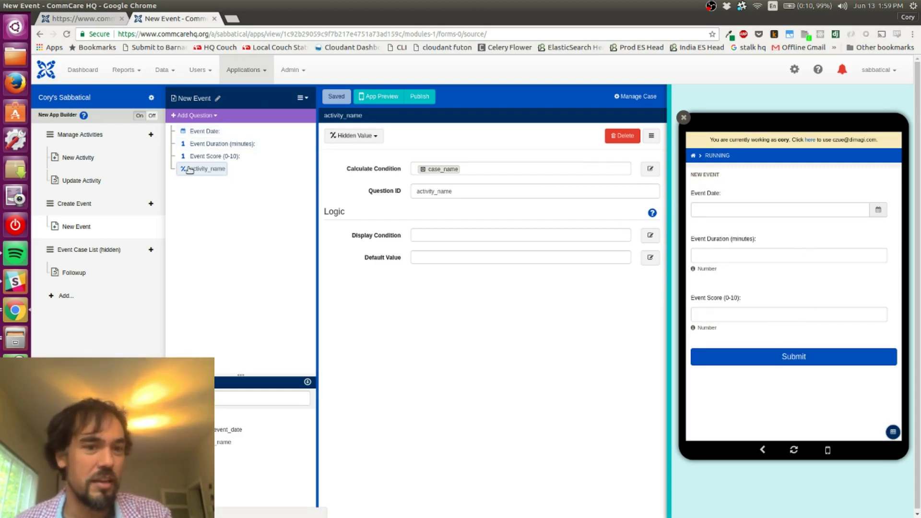
# Step: Enter Event Date 06/13/2017 and Event Duration 45 minutes
pyautogui.click(839, 208)
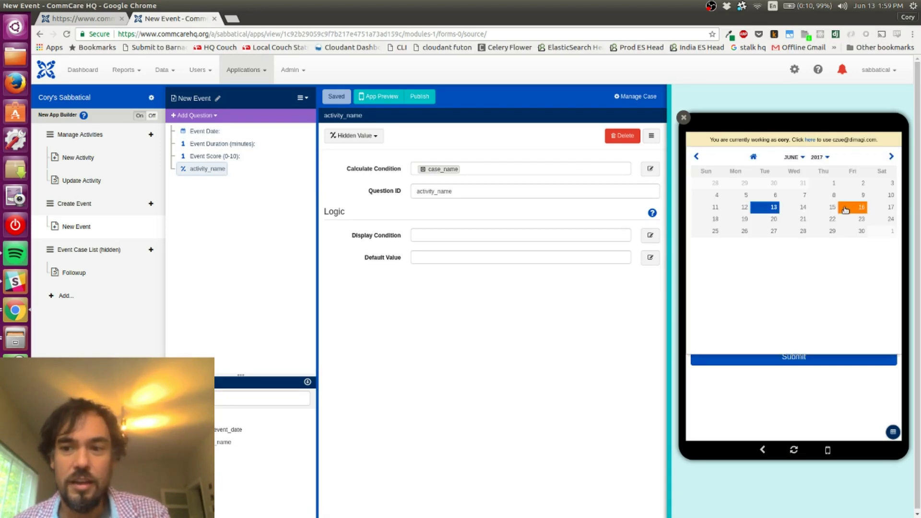
pyautogui.click(764, 207)
pyautogui.click(743, 252)
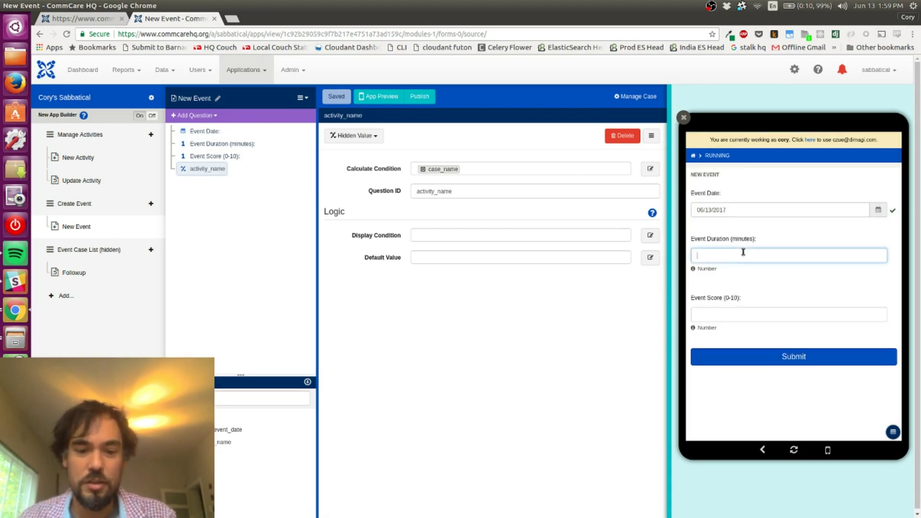
pyautogui.write('45')
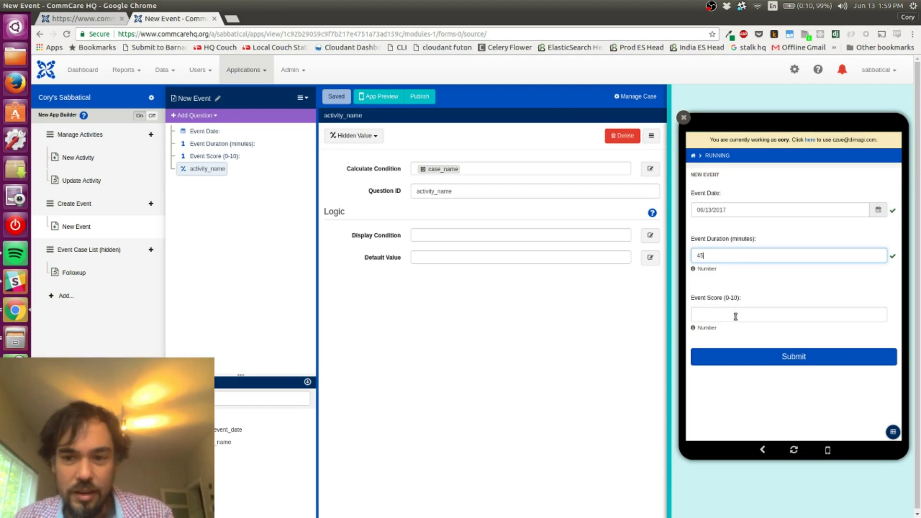
pyautogui.click(736, 316)
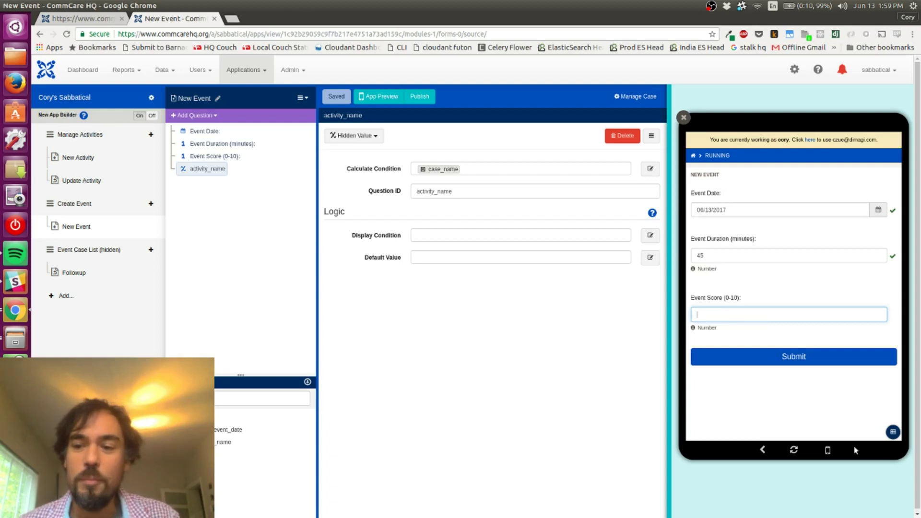
pyautogui.click(893, 433)
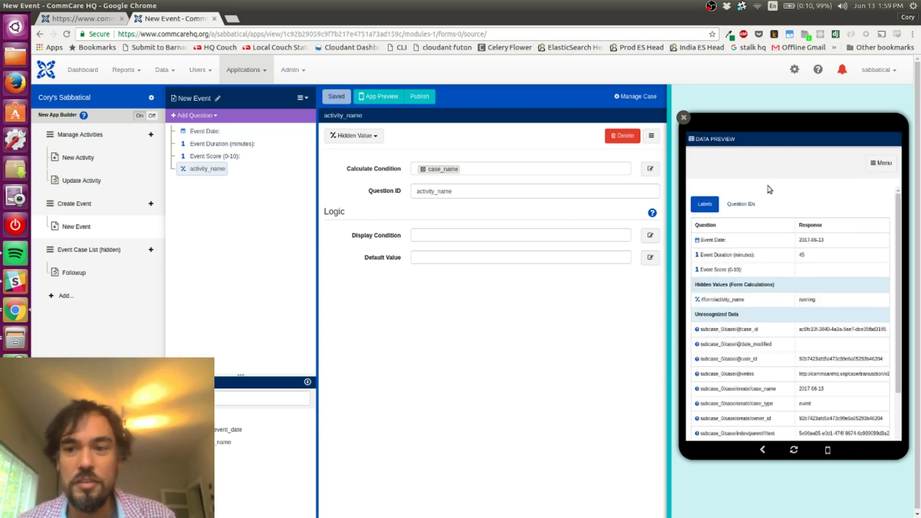
pyautogui.click(729, 140)
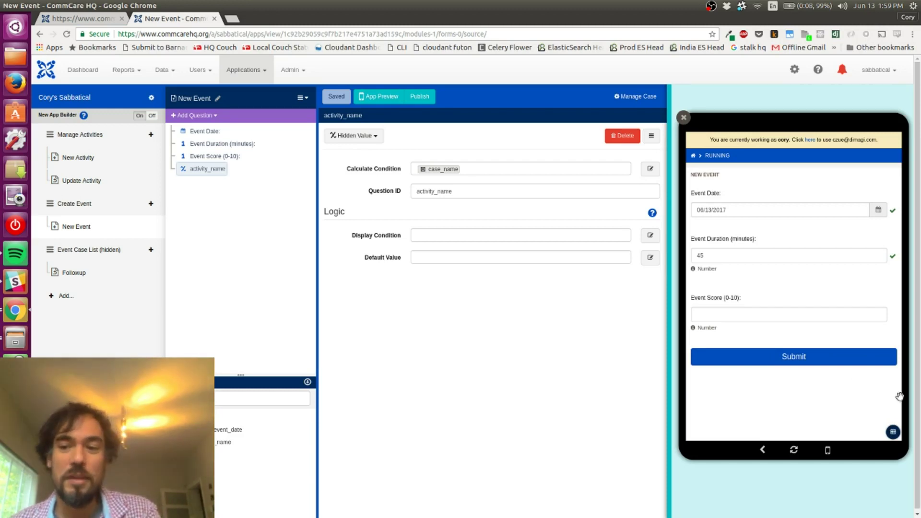
pyautogui.click(893, 433)
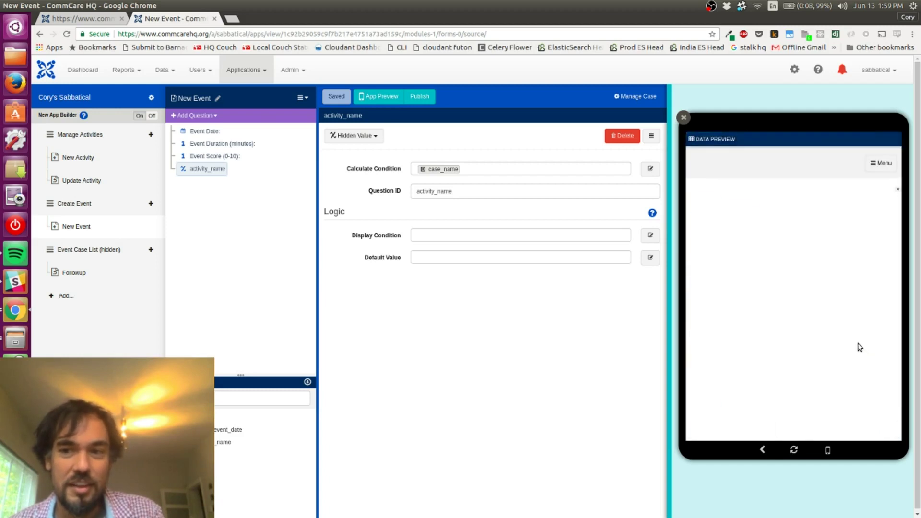
pyautogui.scroll(-2, 789, 249)
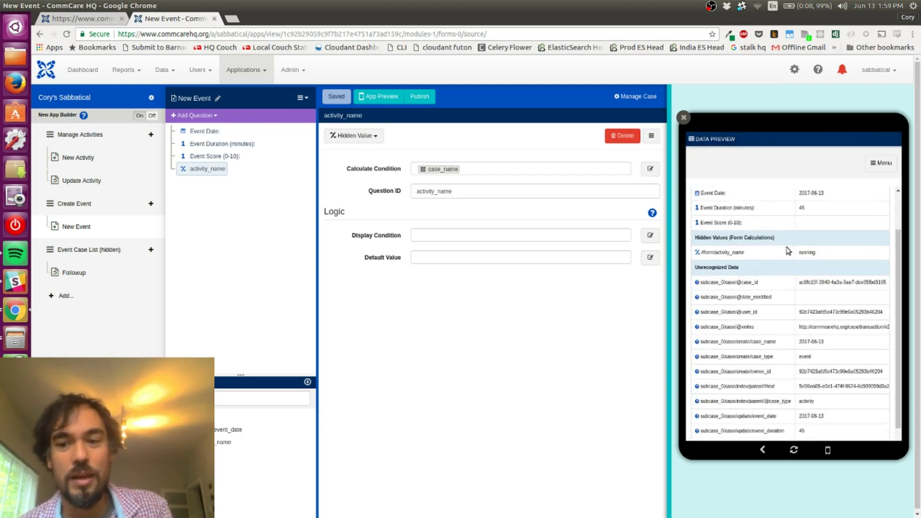
pyautogui.scroll(3, 788, 249)
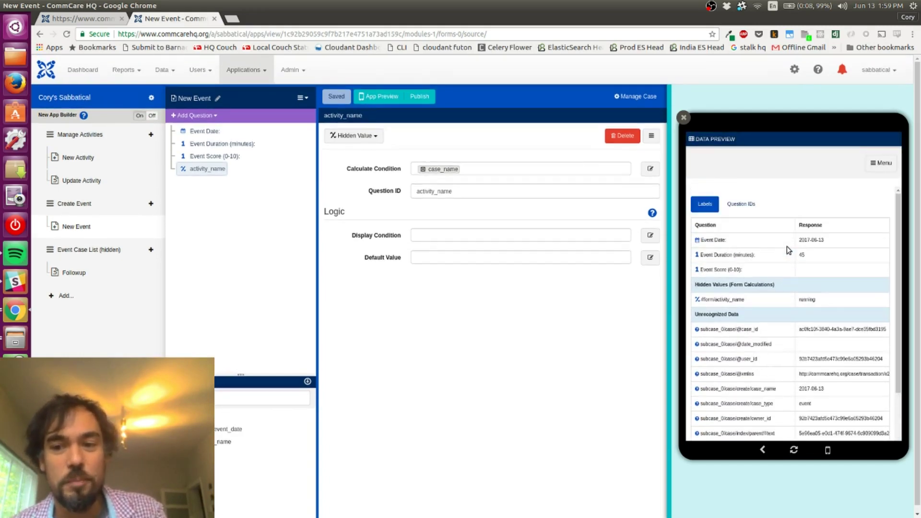
pyautogui.tripleClick(815, 239)
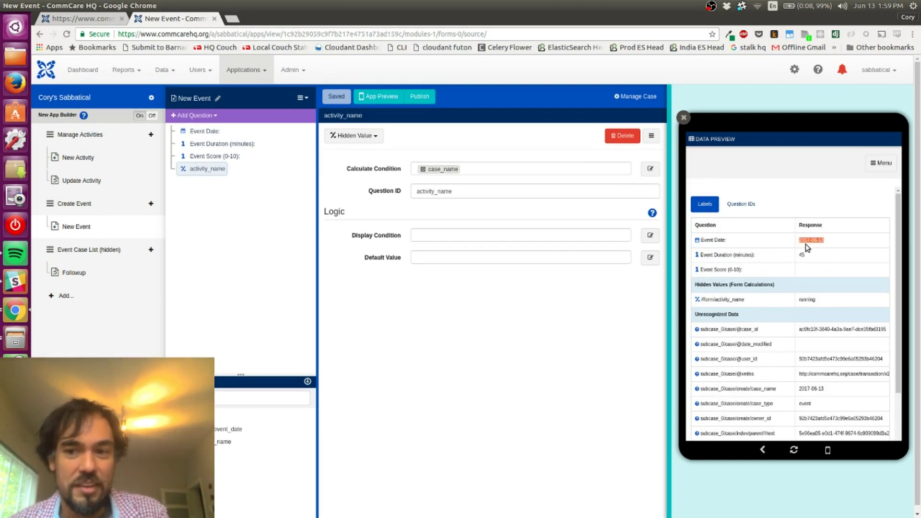
pyautogui.click(805, 252)
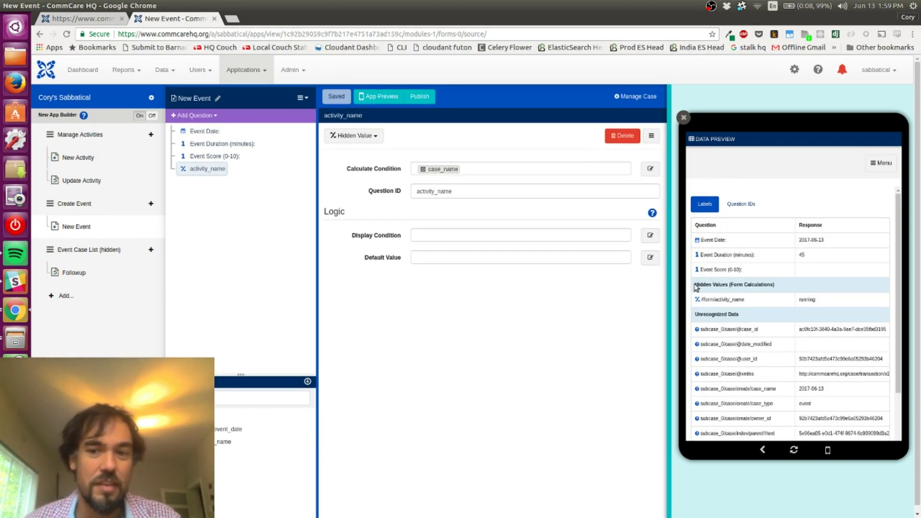
pyautogui.moveTo(694, 284); pyautogui.dragTo(774, 286)
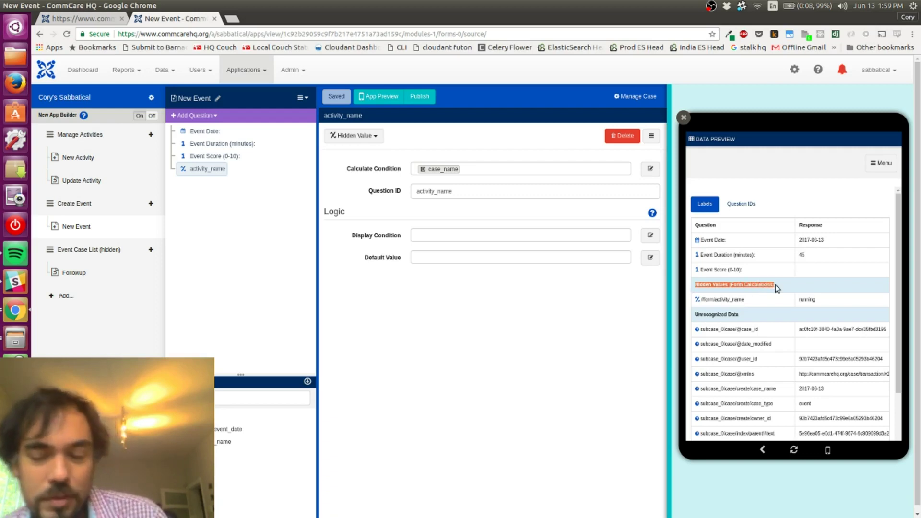
pyautogui.doubleClick(728, 299)
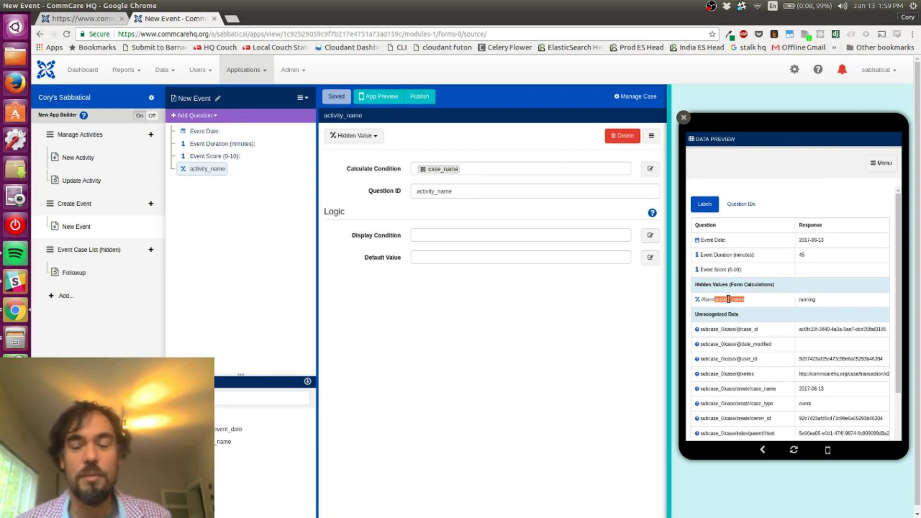
pyautogui.click(814, 300)
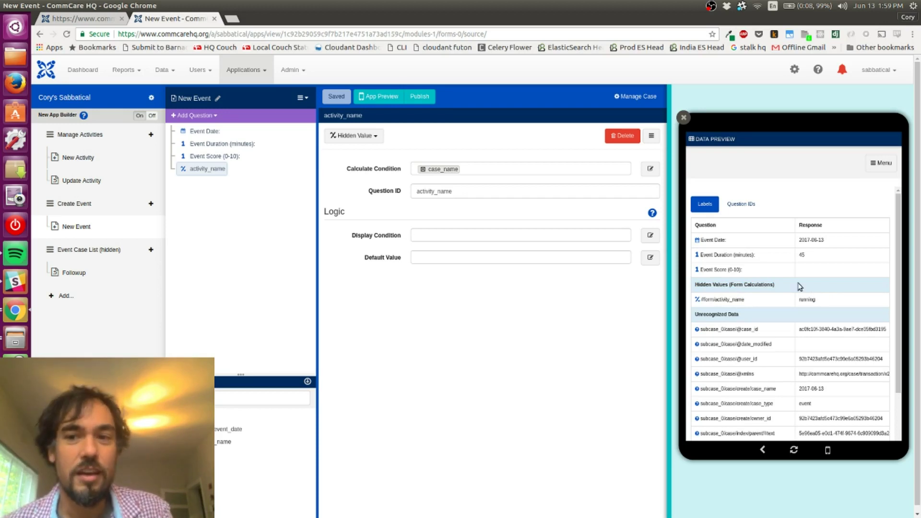
pyautogui.click(696, 139)
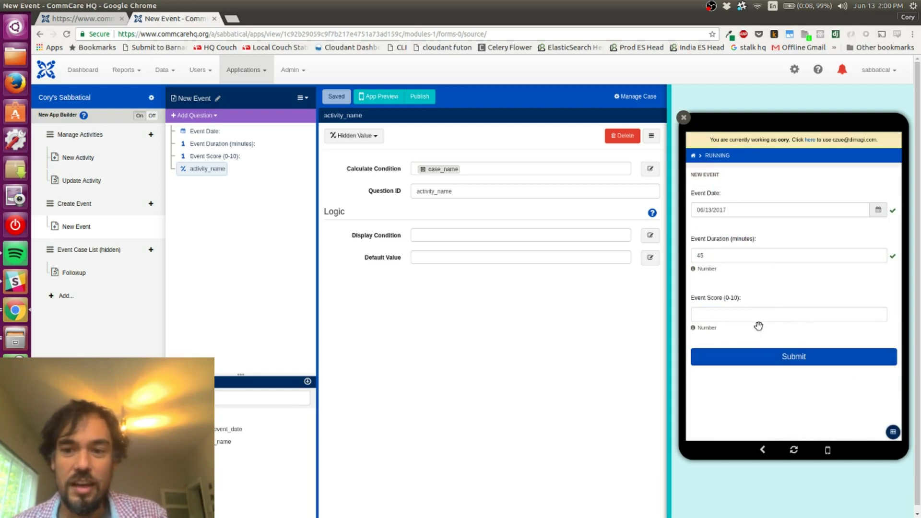
# Step: Enter event score 7 and submit the New Event form in the preview
pyautogui.click(754, 316)
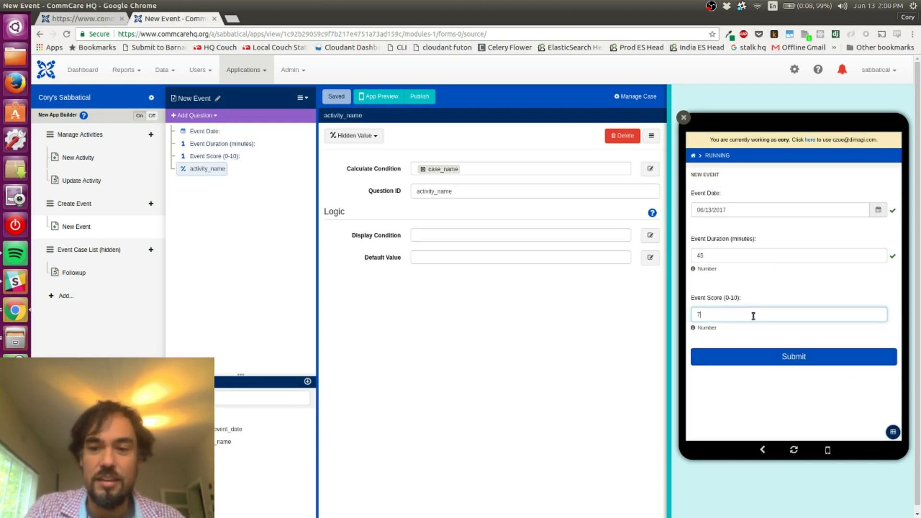
pyautogui.click(748, 356)
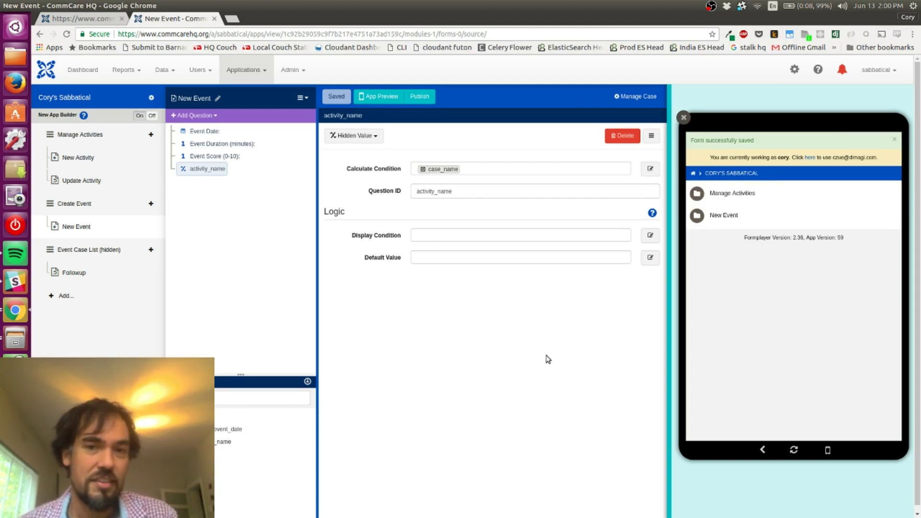
# Step: Open the New Event form's Manage Case settings and review the child case section
pyautogui.click(625, 97)
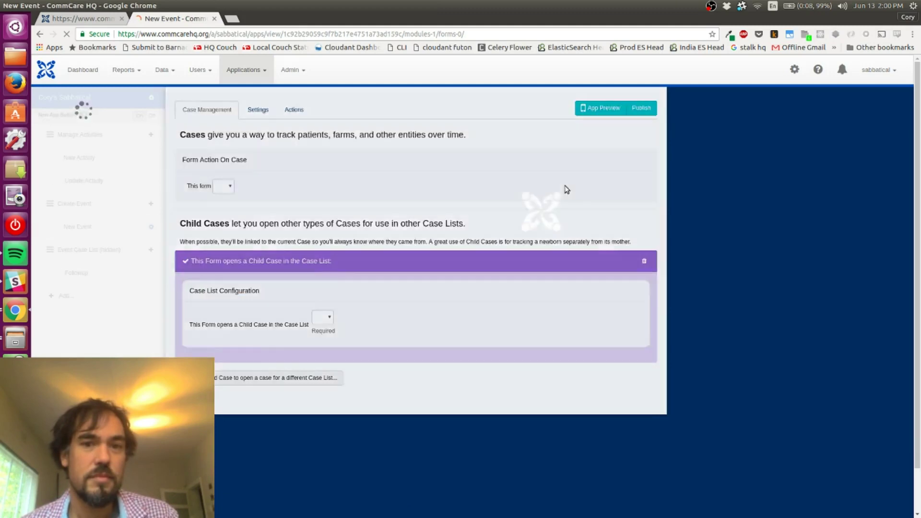
pyautogui.scroll(-5, 486, 196)
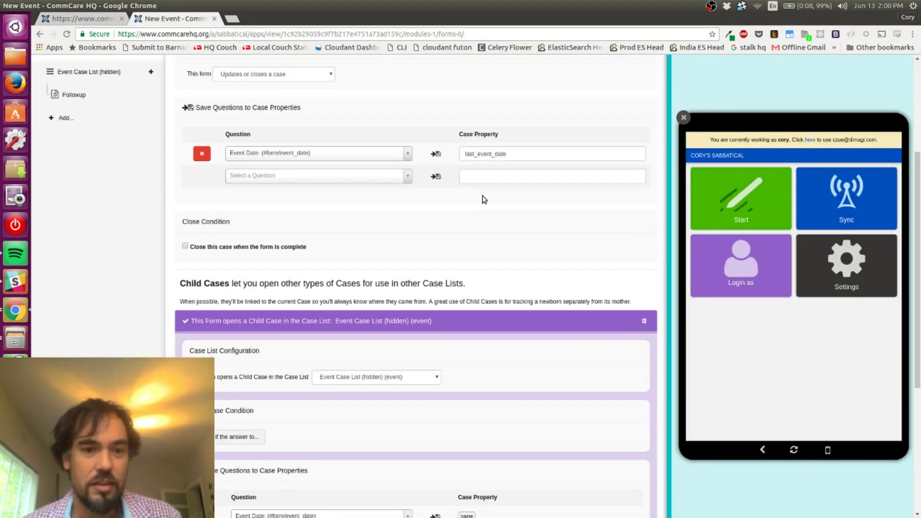
pyautogui.scroll(3, 485, 199)
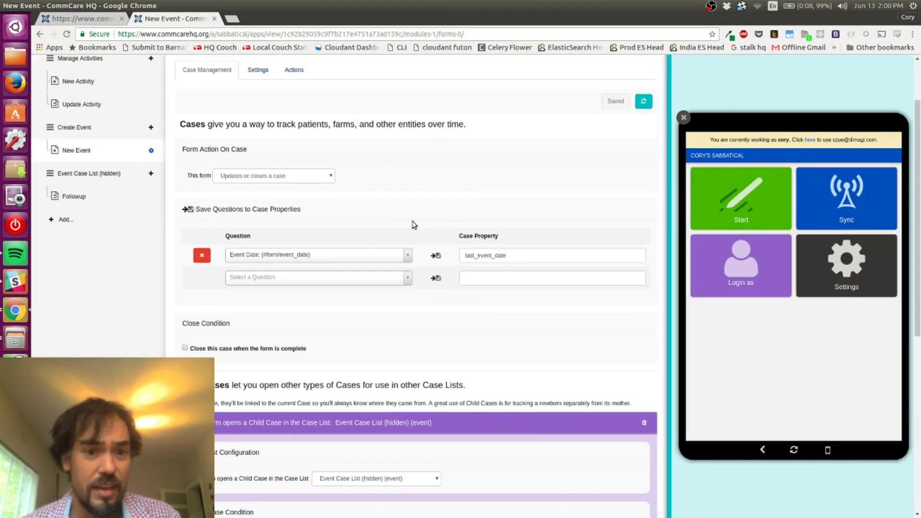
pyautogui.scroll(-8, 413, 224)
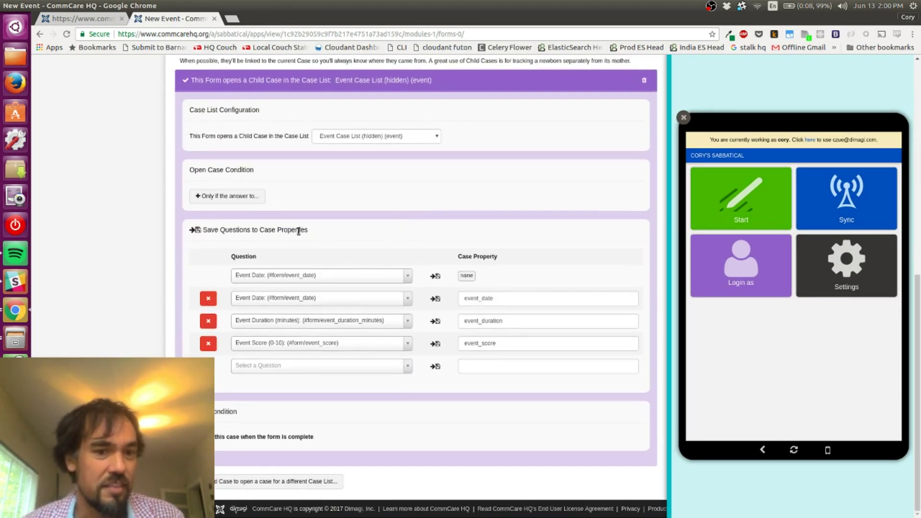
# Step: Map #form/activity_name (Hidden) to the activity_name property on the child event case
pyautogui.click(308, 366)
pyautogui.press('Down')
pyautogui.press('Down')
pyautogui.press('Down')
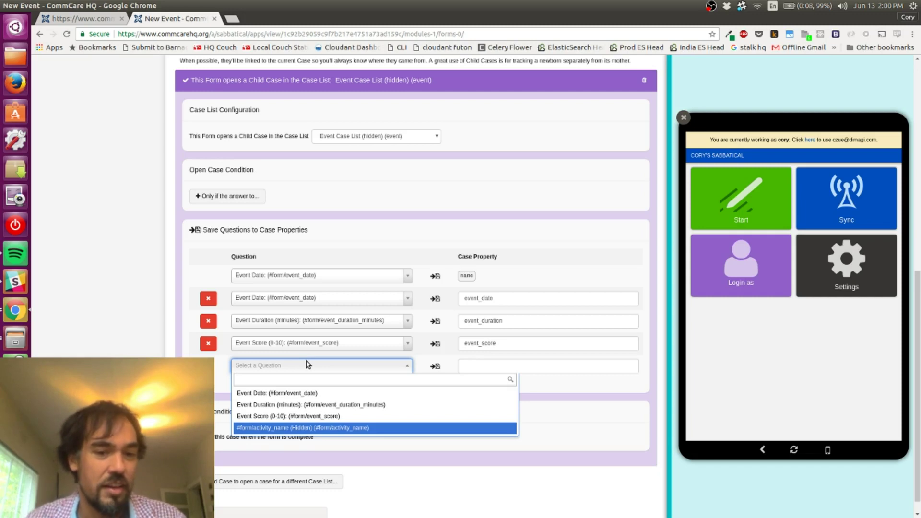
pyautogui.press('Return')
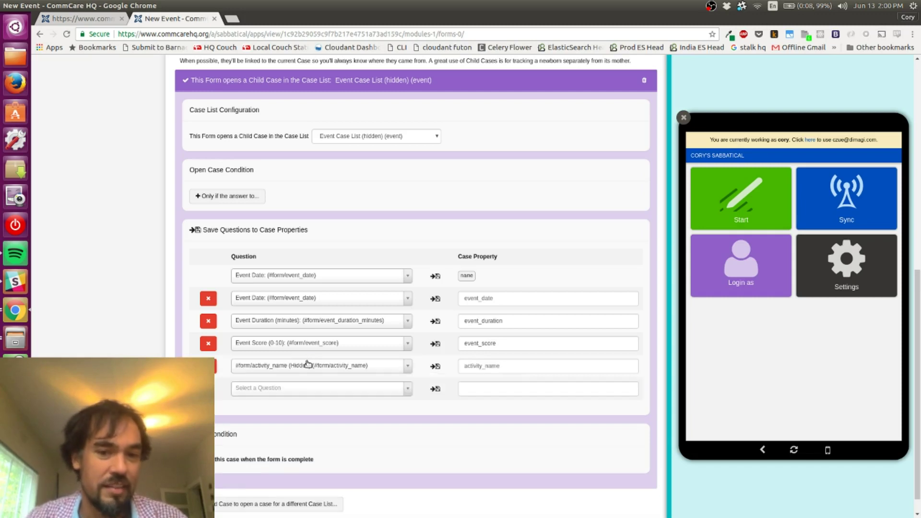
pyautogui.click(530, 364)
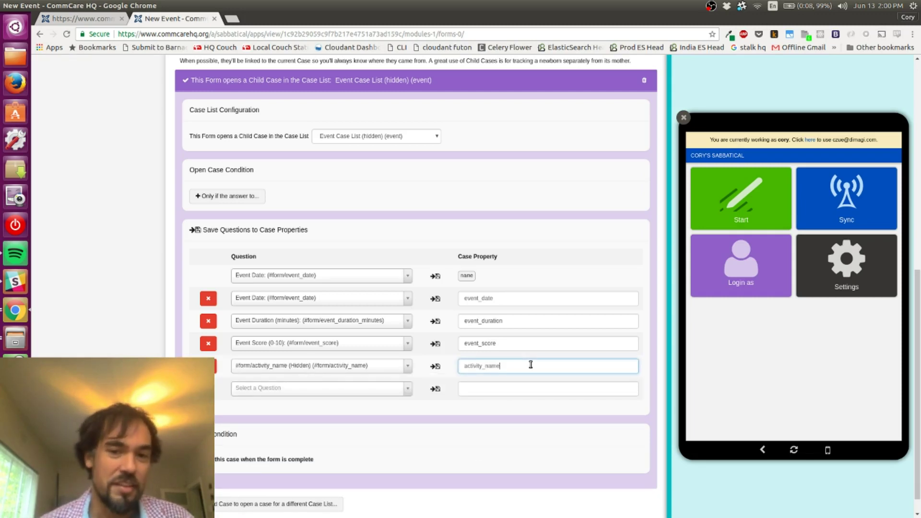
pyautogui.scroll(10, 531, 364)
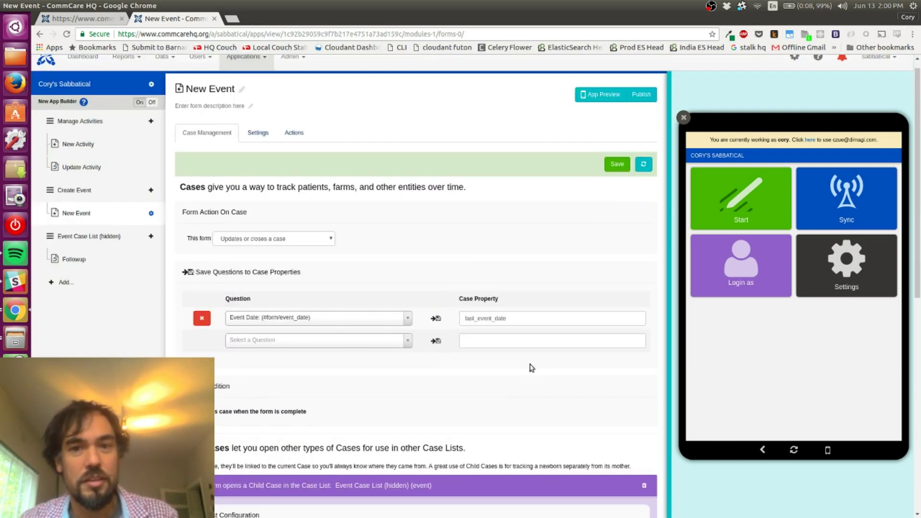
pyautogui.scroll(-10, 598, 165)
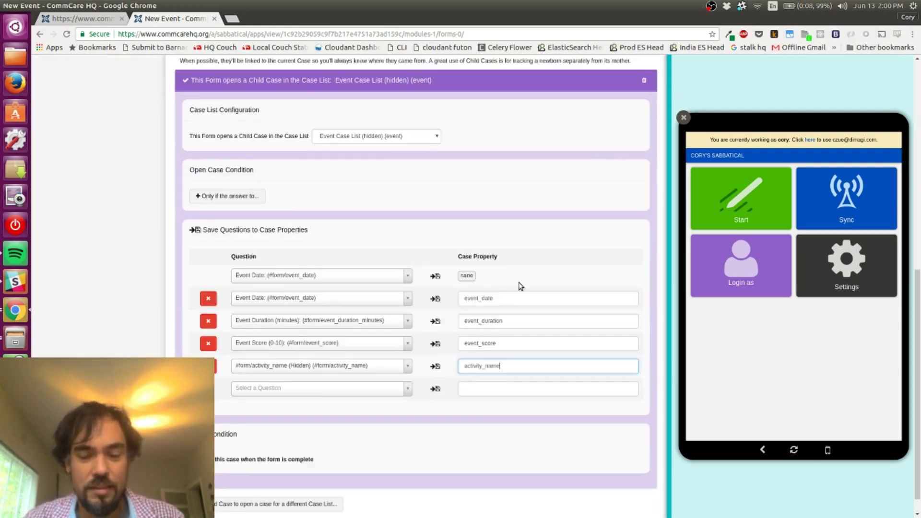
pyautogui.scroll(-1, 519, 286)
pyautogui.scroll(10, 521, 287)
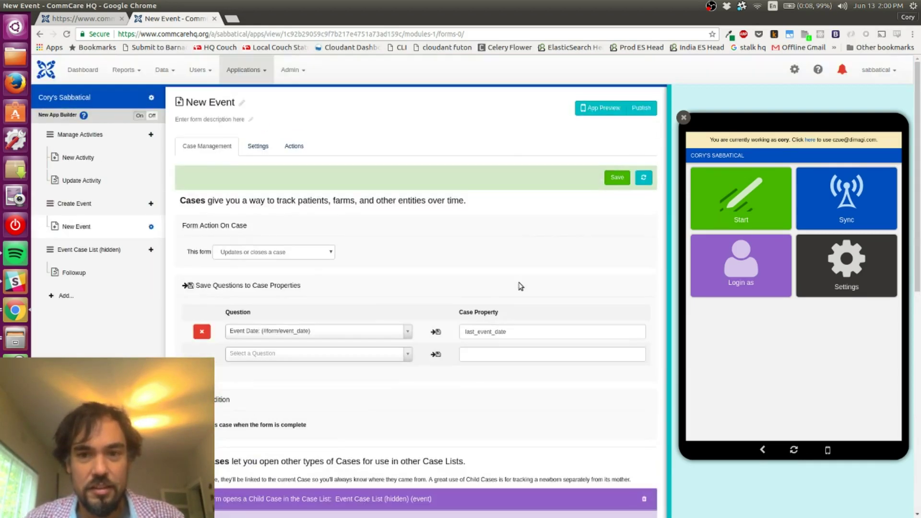
# Step: Save the case changes and start a hiking New Event in the refreshed app preview
pyautogui.click(617, 178)
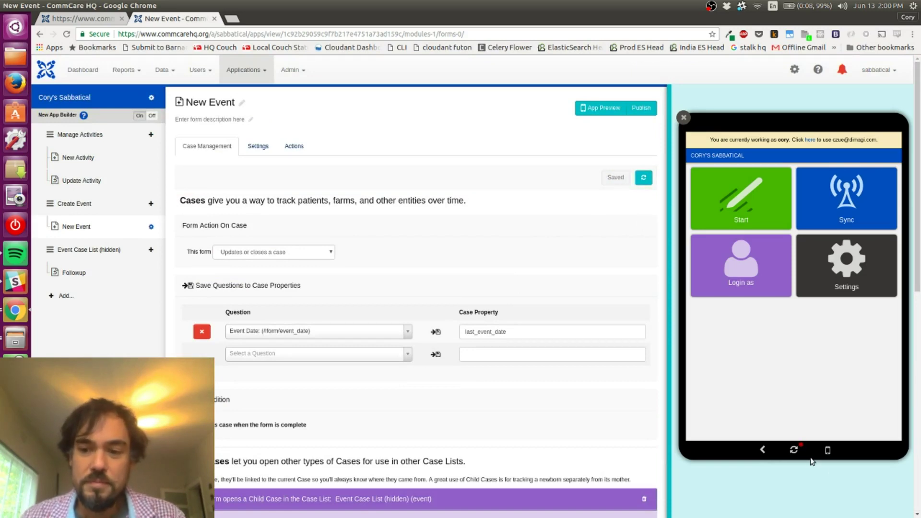
pyautogui.click(795, 451)
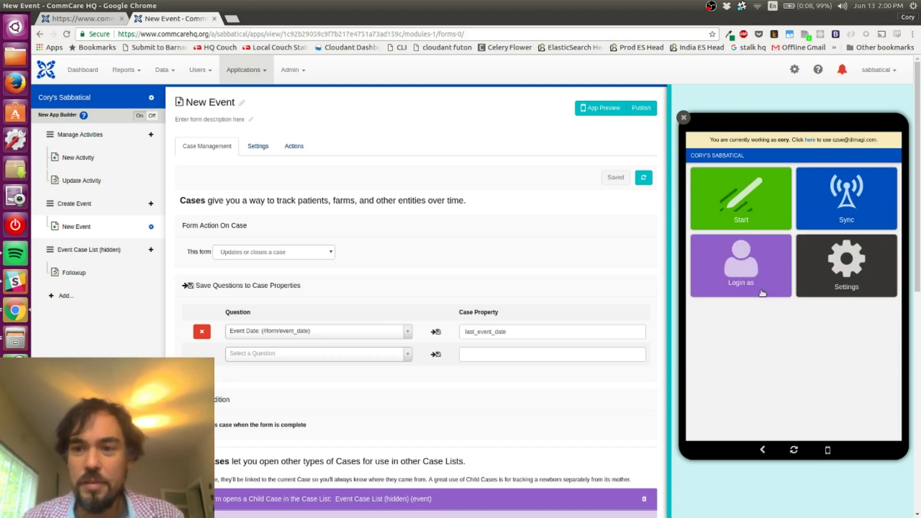
pyautogui.click(730, 200)
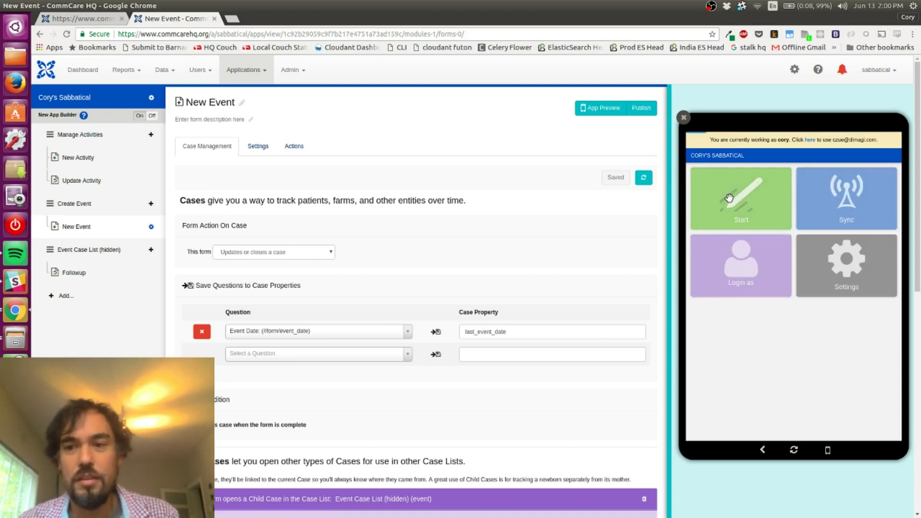
pyautogui.click(727, 197)
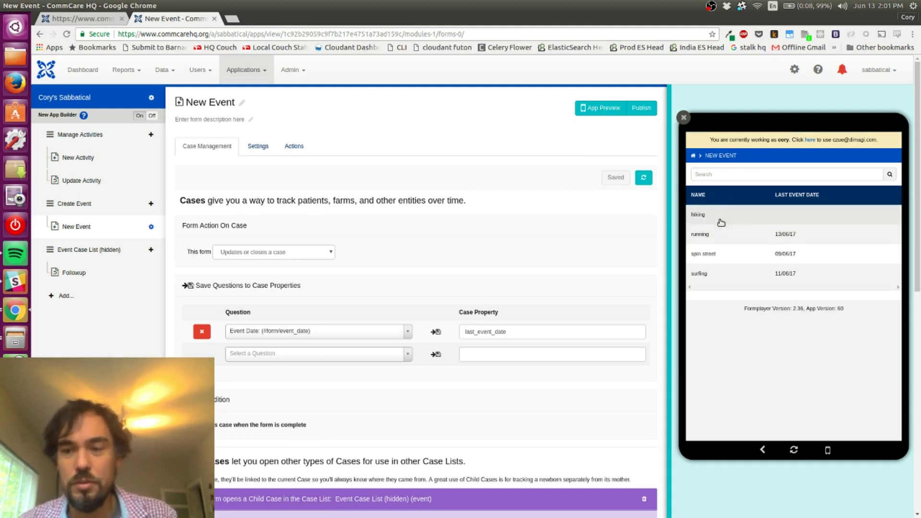
pyautogui.click(721, 222)
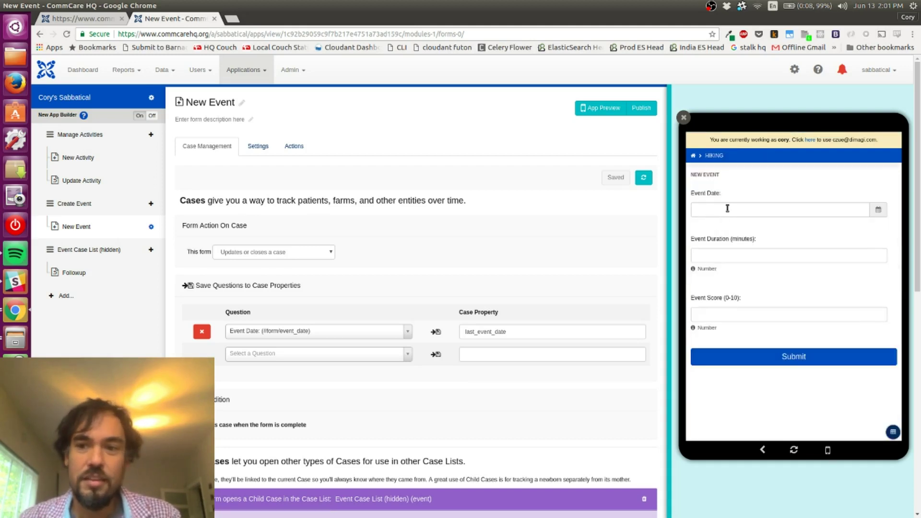
# Step: Fill in Event Date 06/13/2017, duration 180 and score 9, then submit the form
pyautogui.click(728, 209)
pyautogui.click(767, 208)
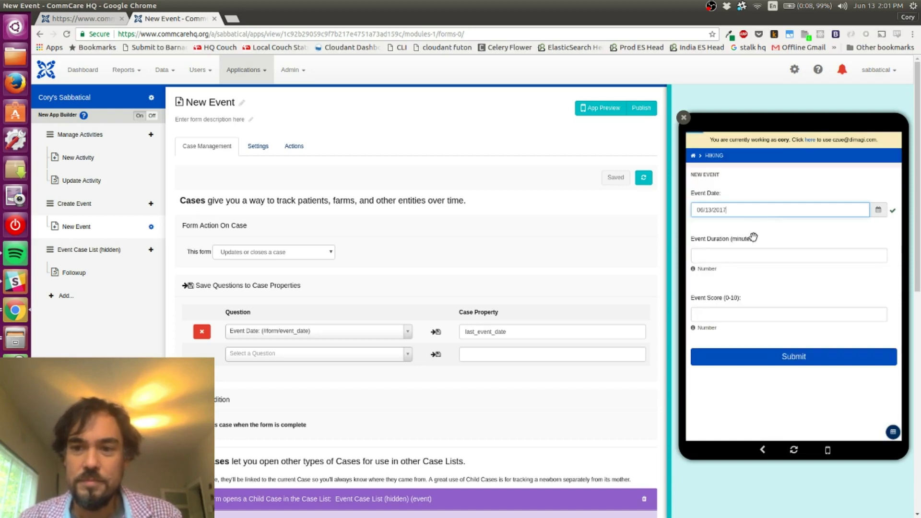
pyautogui.click(743, 256)
pyautogui.write('3')
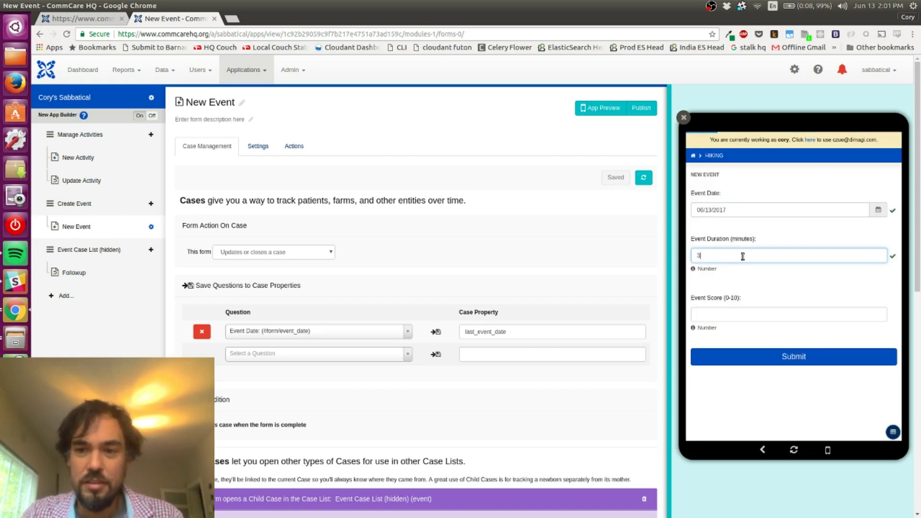
pyautogui.press('BackSpace')
pyautogui.write('1')
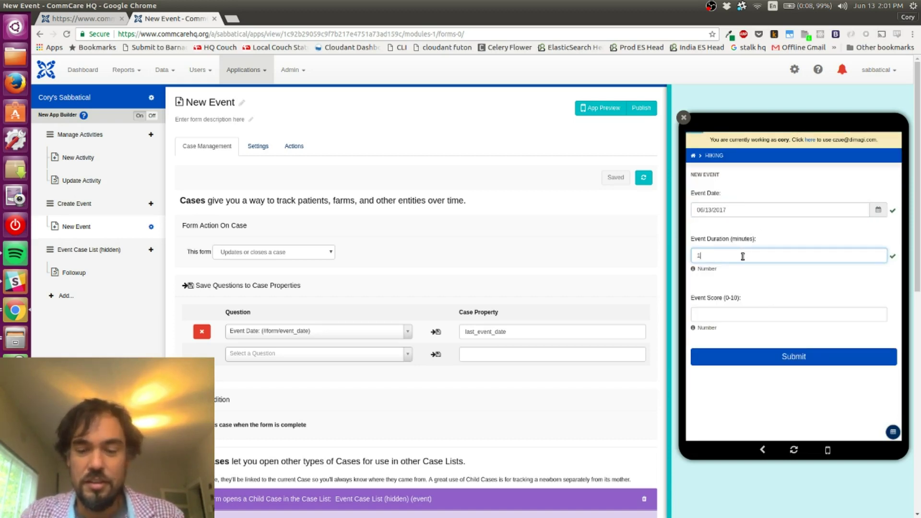
pyautogui.write('80')
pyautogui.press('Tab')
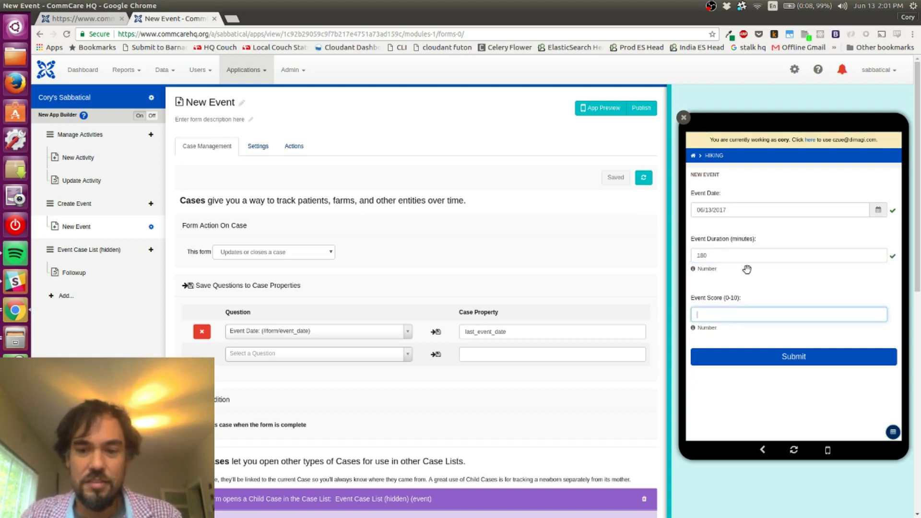
pyautogui.write('9')
pyautogui.click(770, 354)
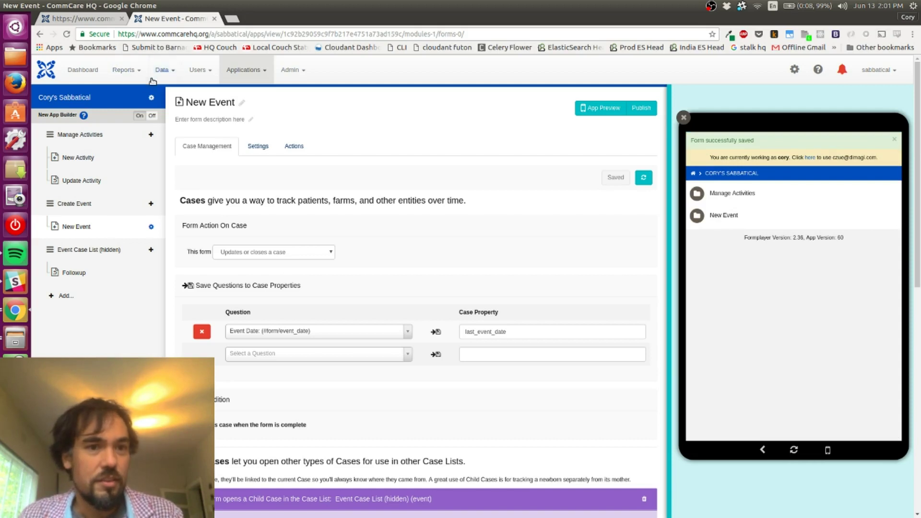
# Step: Load the Case List report and open the 2017-06-13 event case in a new tab
pyautogui.moveTo(152, 70)
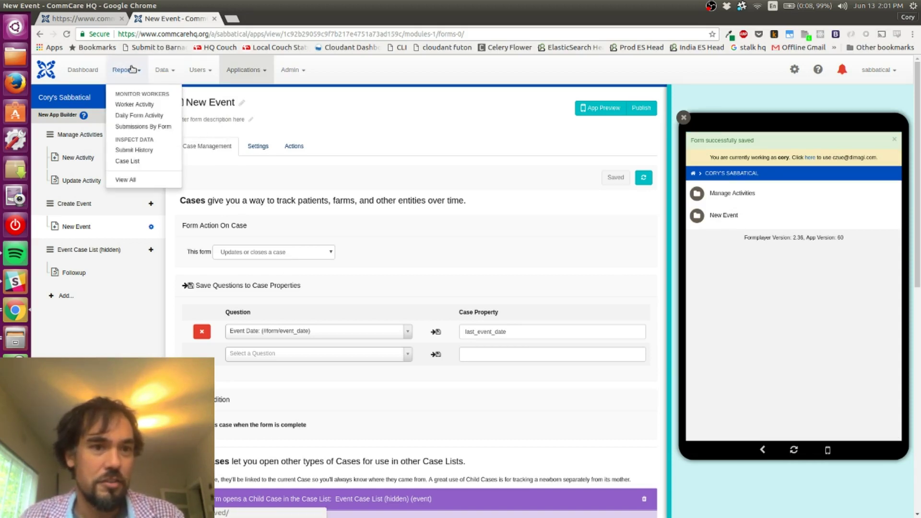
pyautogui.click(126, 162)
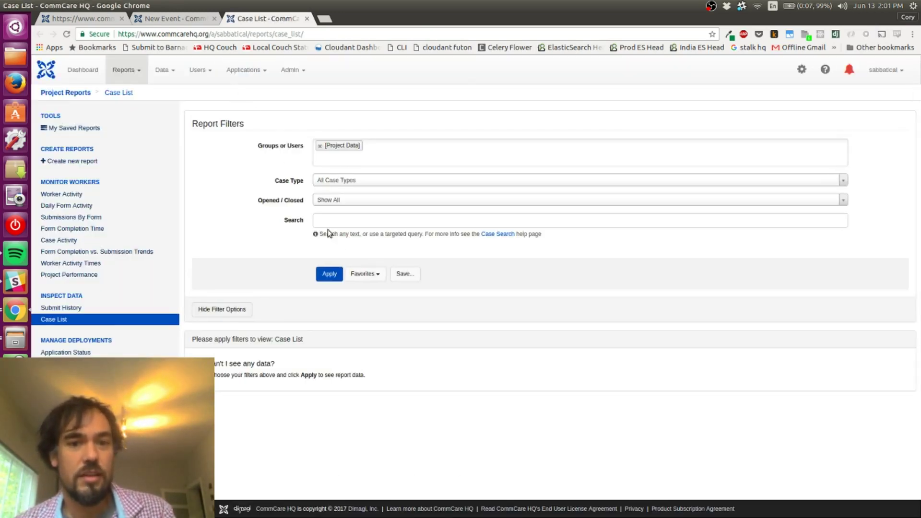
pyautogui.click(328, 274)
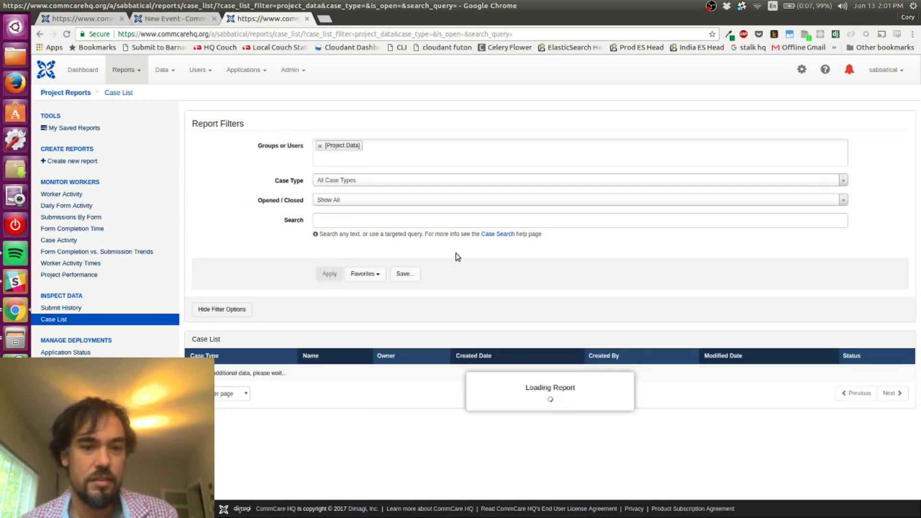
pyautogui.scroll(-3, 455, 253)
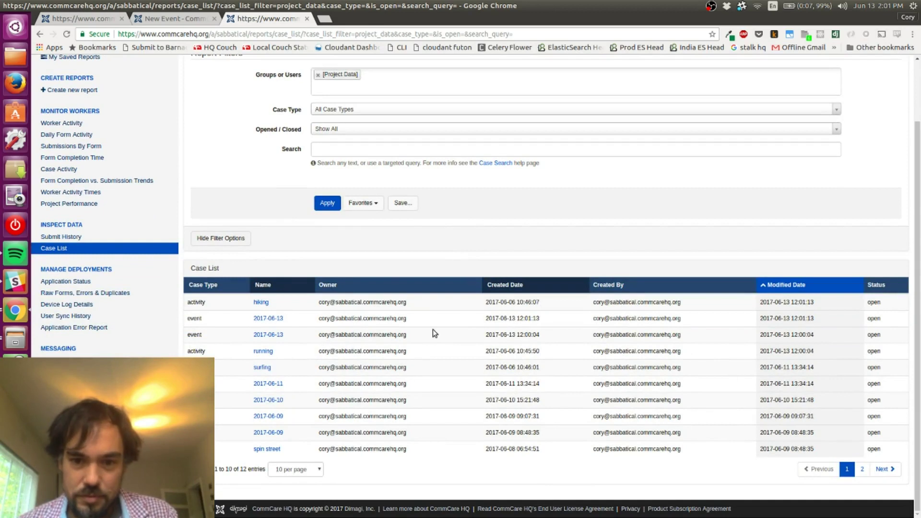
pyautogui.middleClick(262, 319)
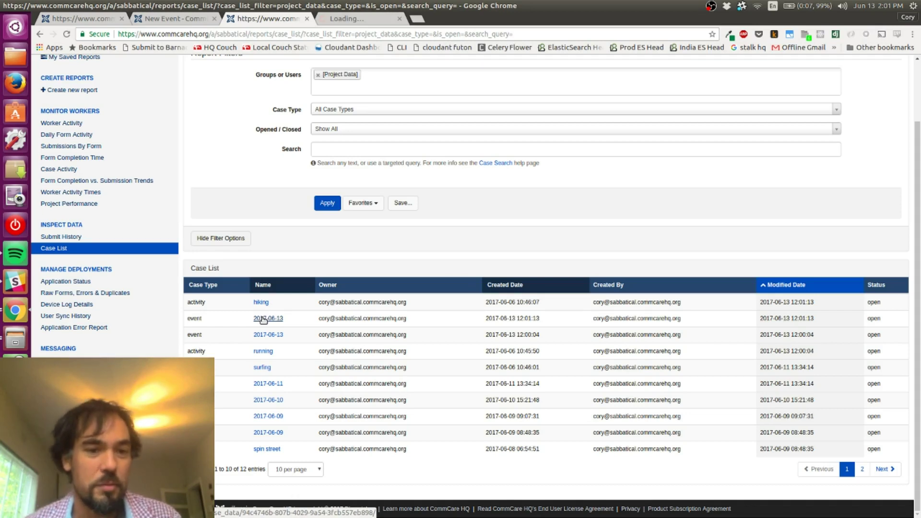
# Step: Open the 2017-06-13 event case and confirm its activity name property reads 'hiking'
pyautogui.click(264, 319)
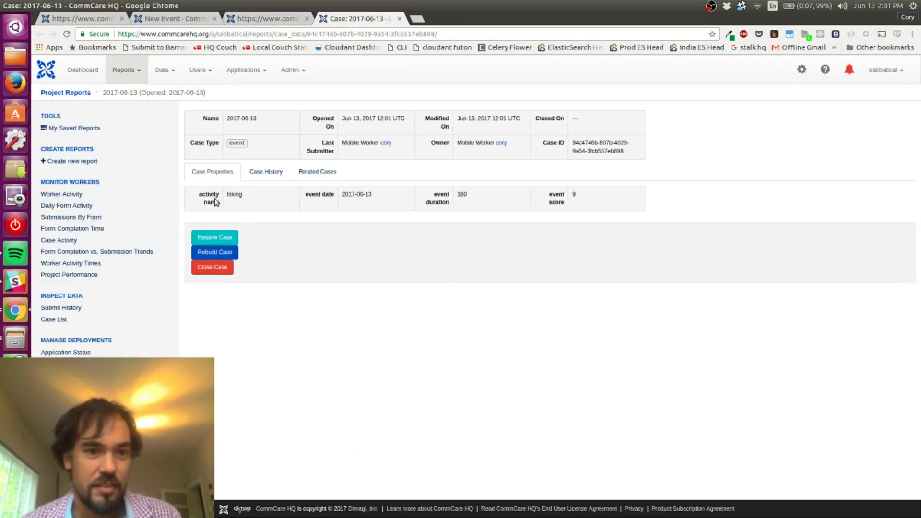
pyautogui.moveTo(199, 194); pyautogui.dragTo(216, 203)
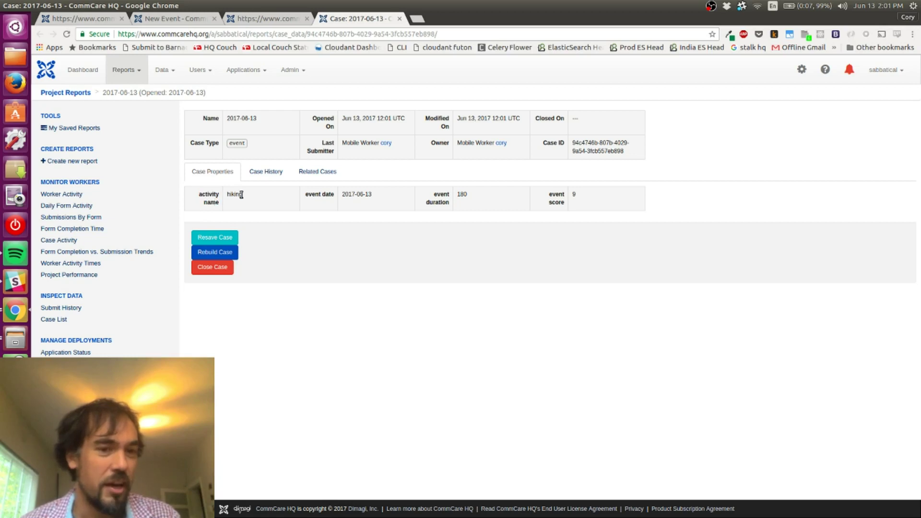
pyautogui.doubleClick(235, 194)
pyautogui.doubleClick(235, 195)
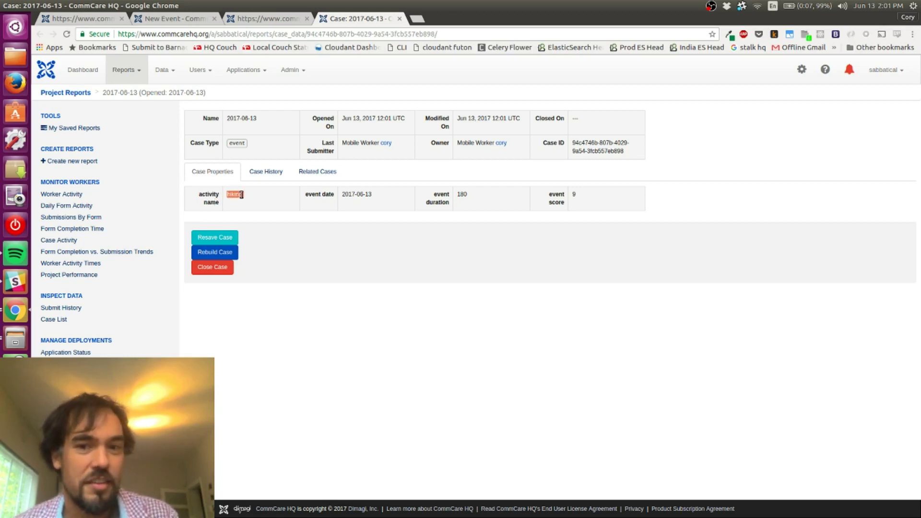
pyautogui.doubleClick(235, 194)
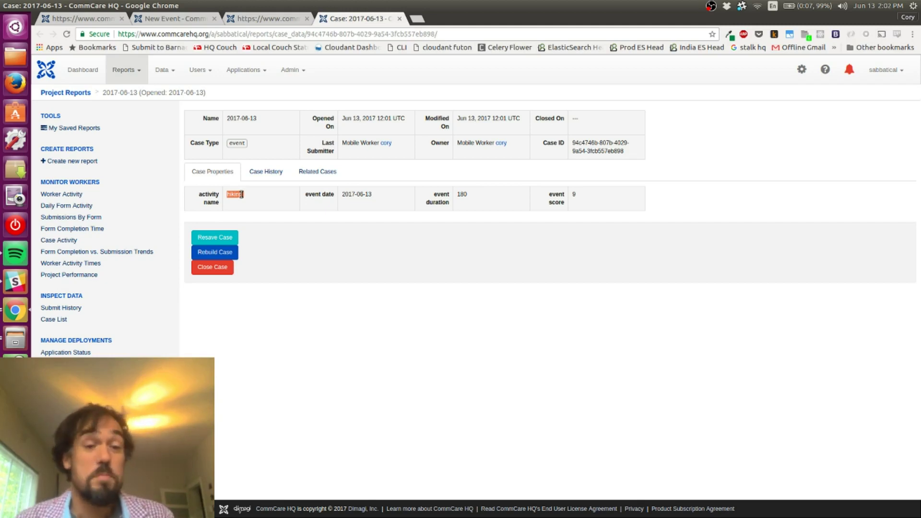
pyautogui.click(241, 195)
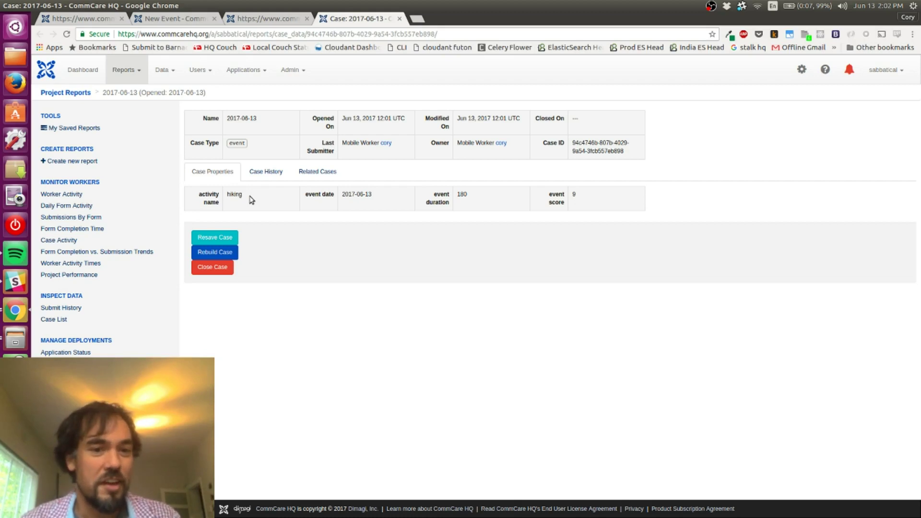